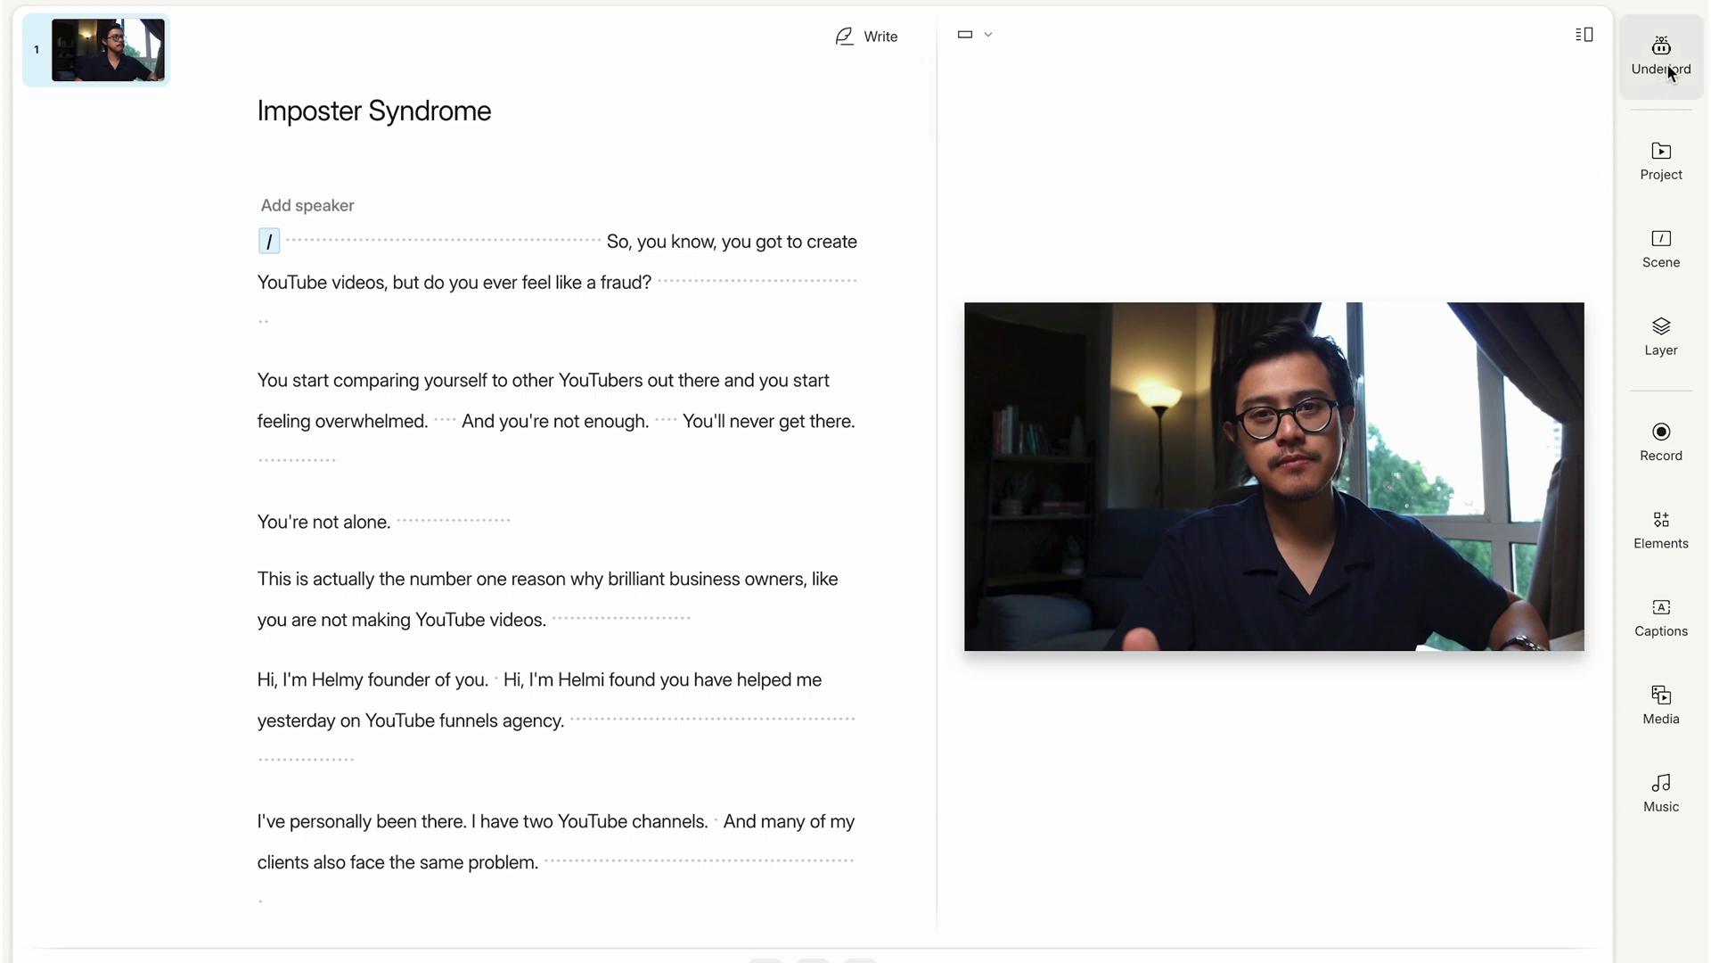
- Remove all four detected filler words with Underlord, trimming the video to 16:02.5
{"action": "left_click", "coordinate": [1663, 55]}
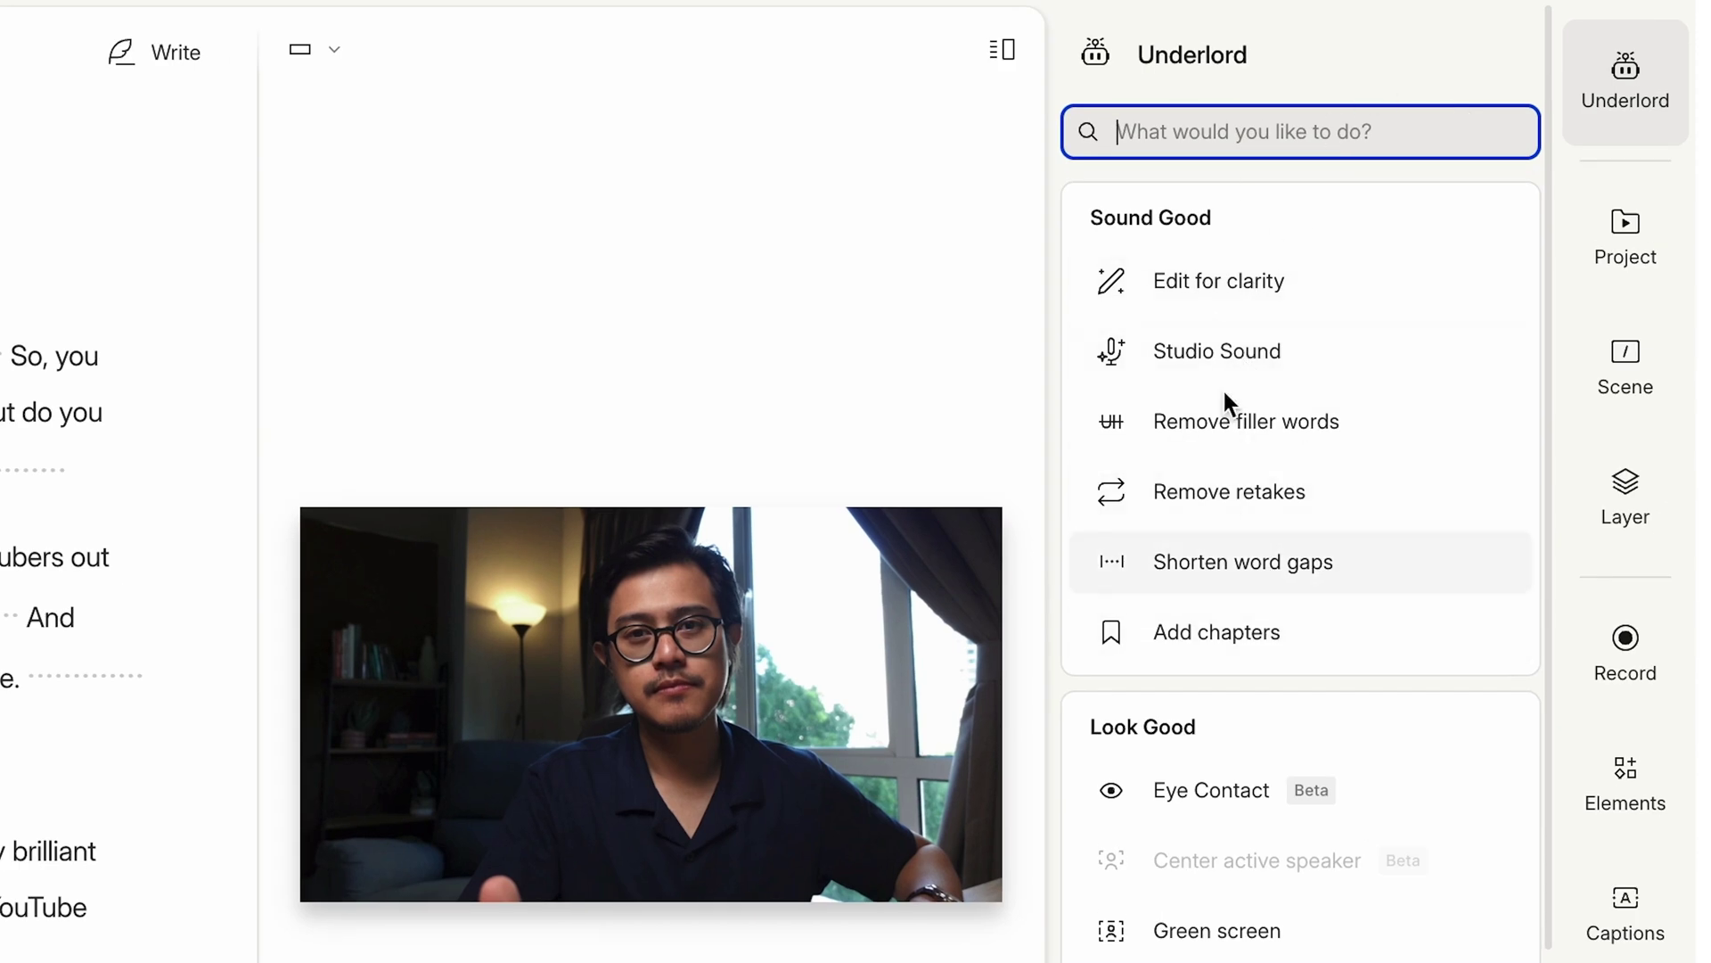
{"action": "mouse_move", "coordinate": [1227, 300]}
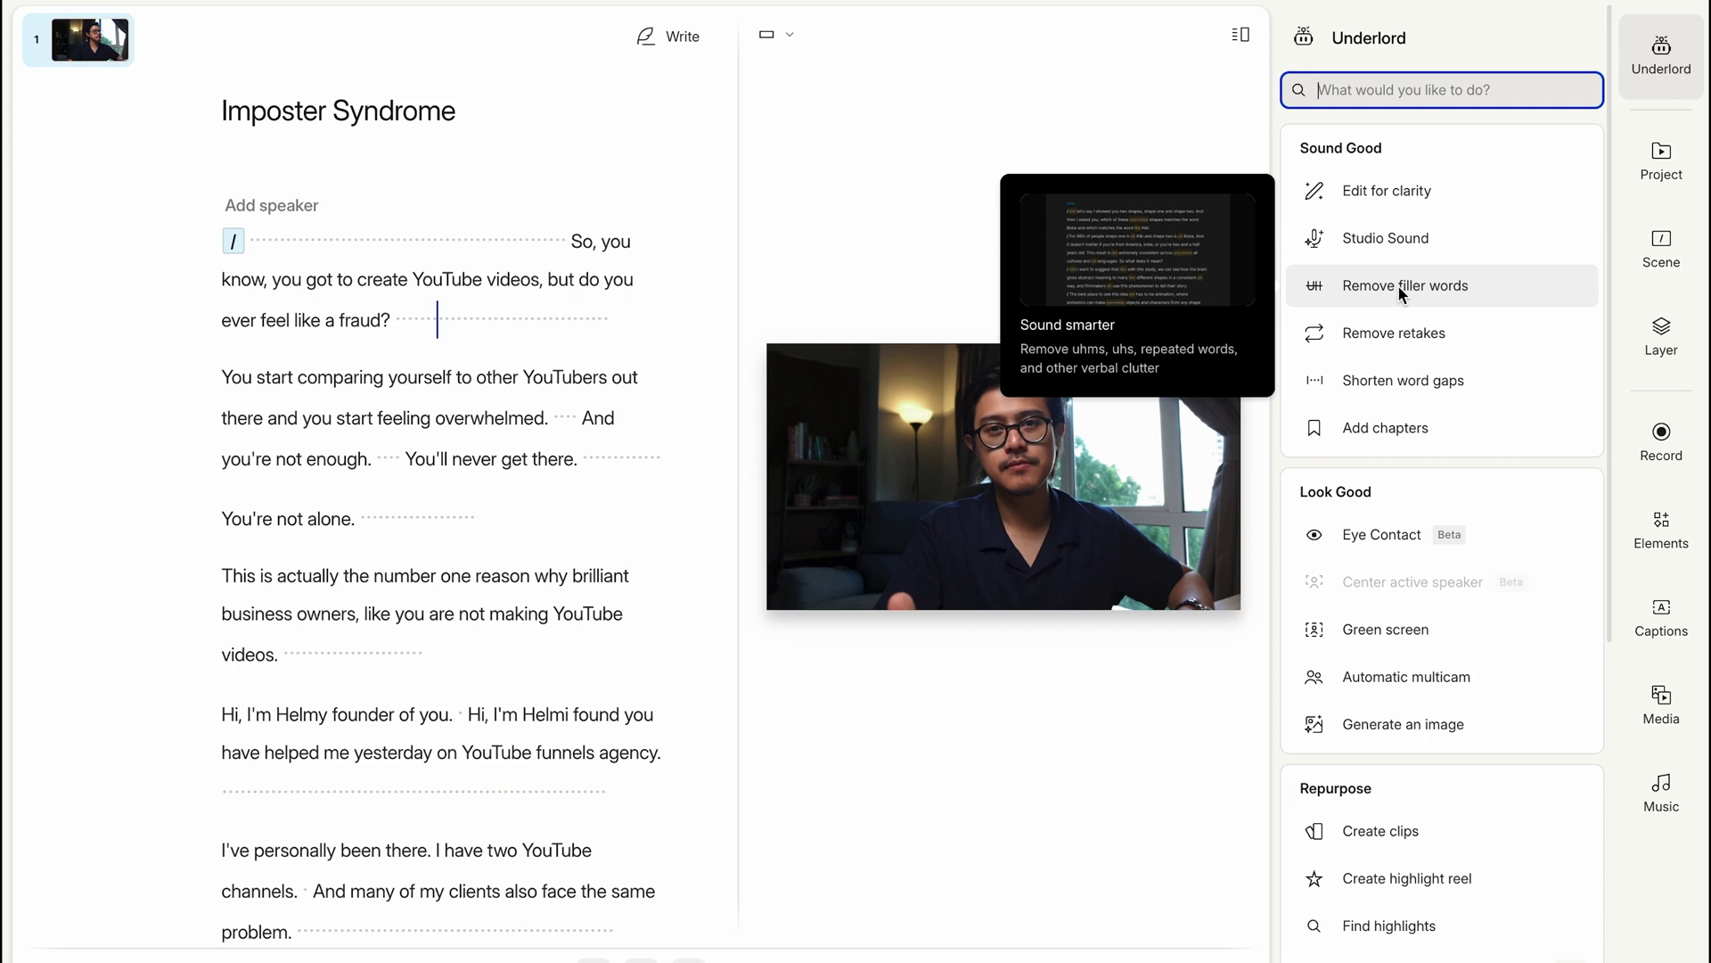
{"action": "left_click", "coordinate": [1397, 285]}
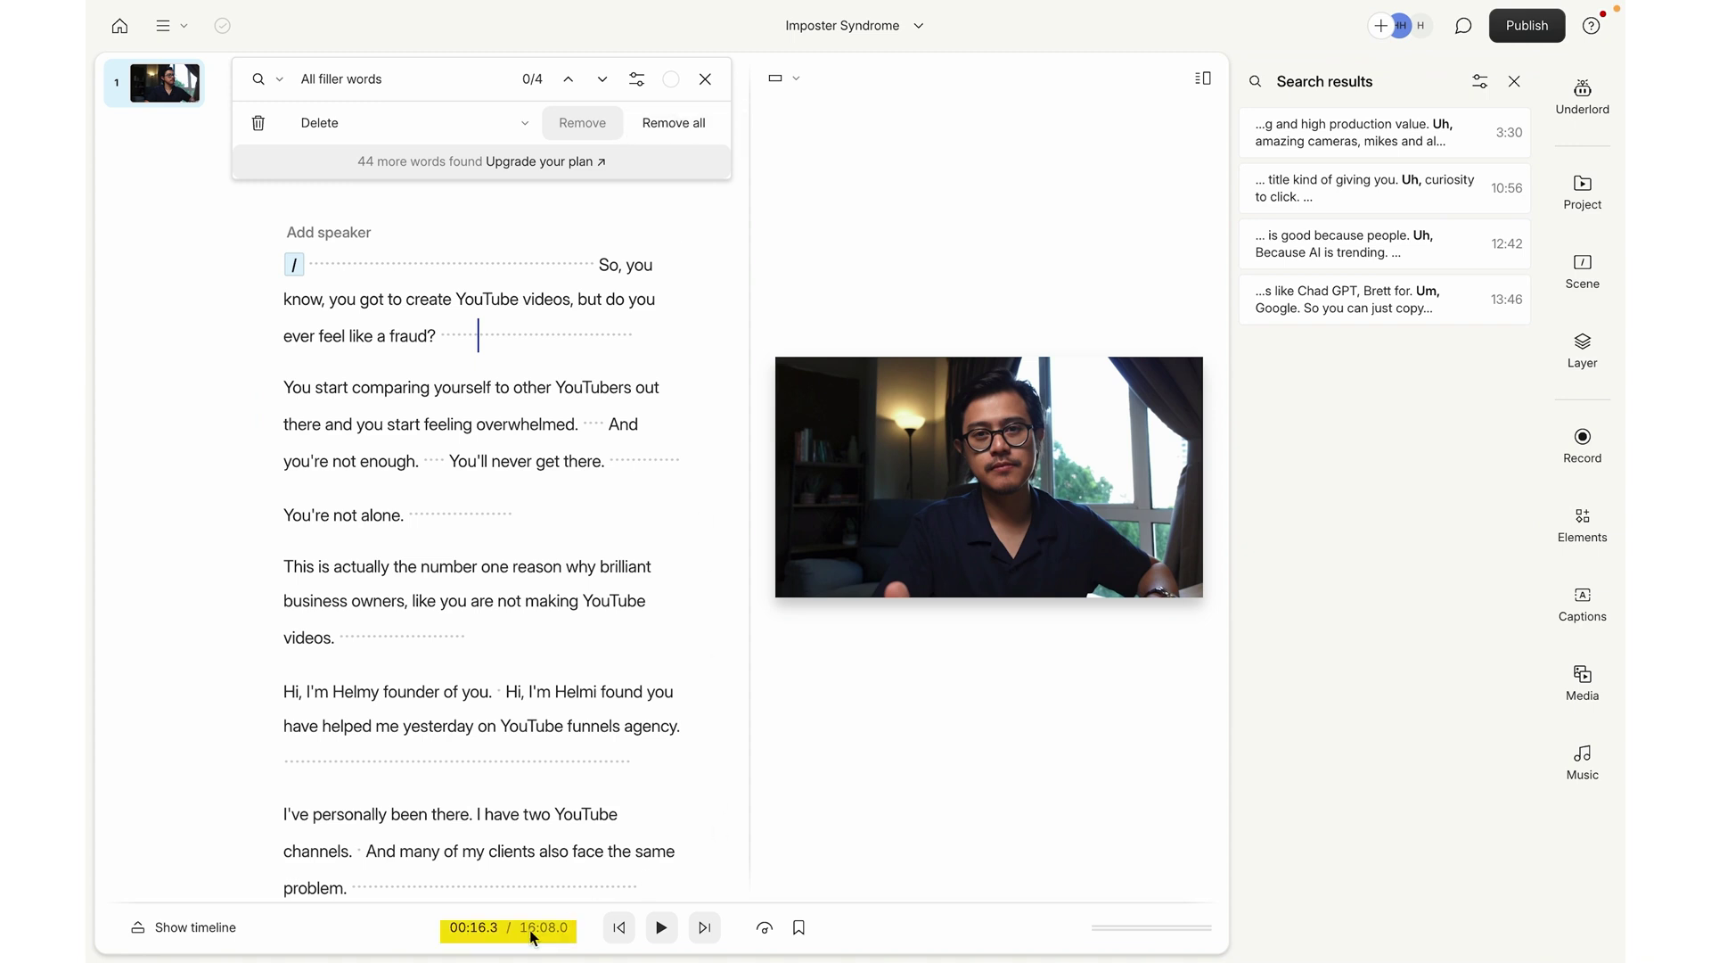
{"action": "left_click", "coordinate": [675, 124]}
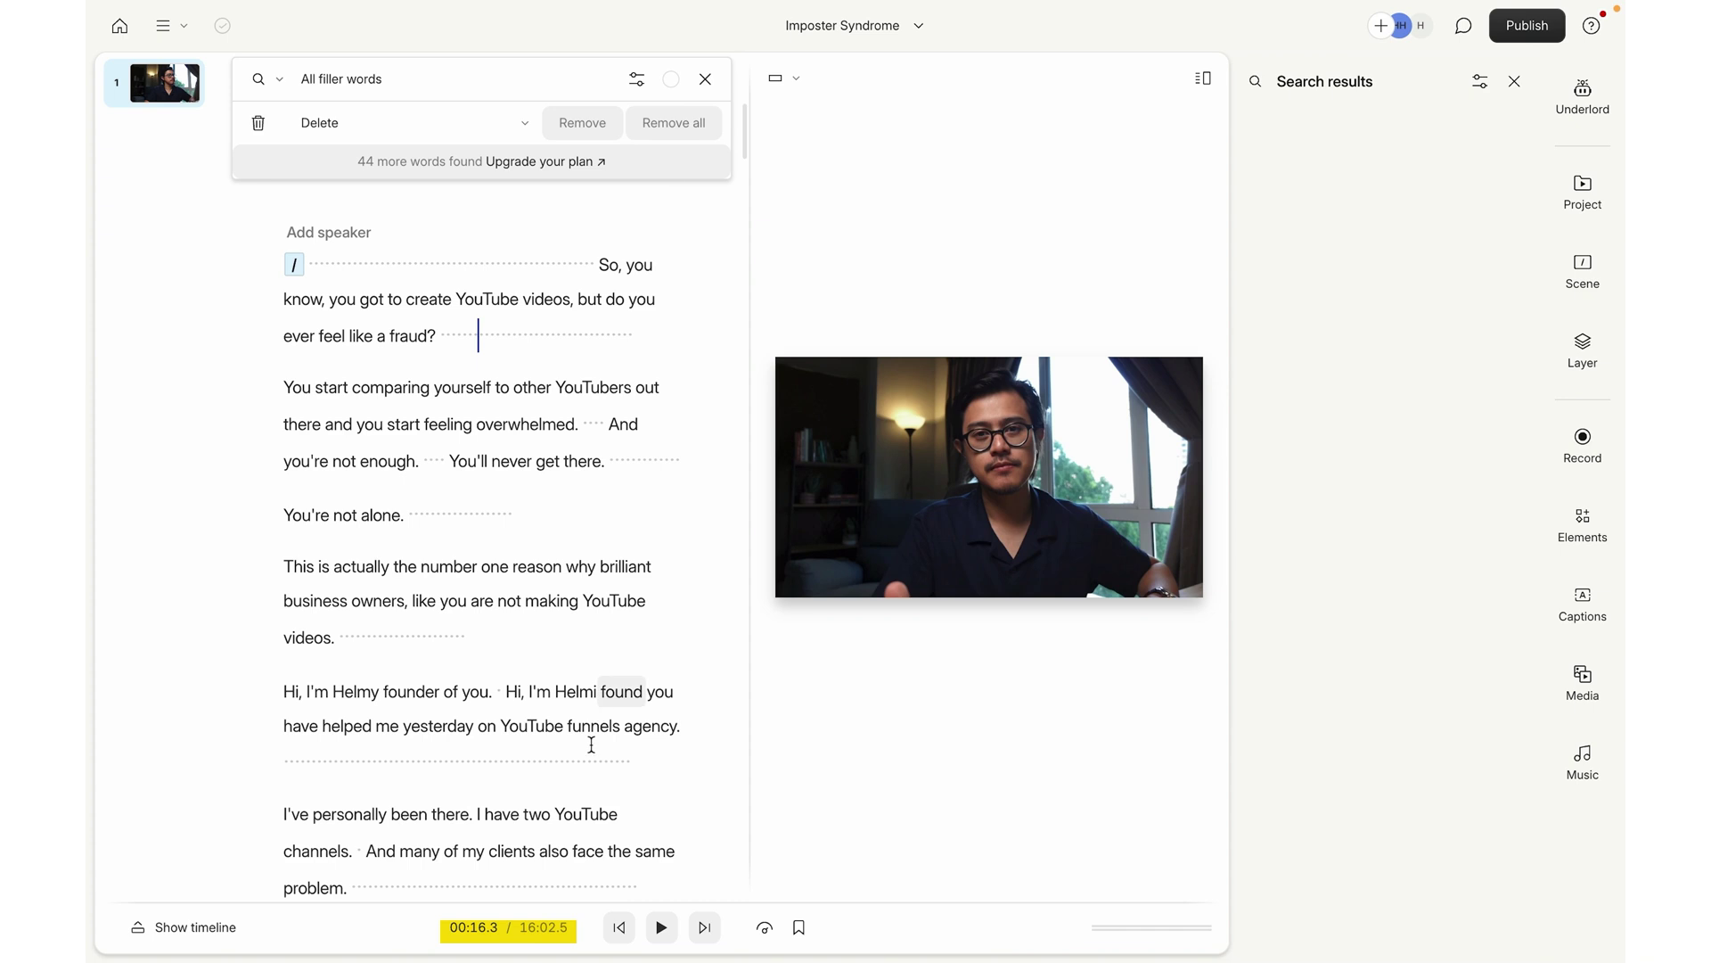
{"action": "left_click", "coordinate": [705, 79]}
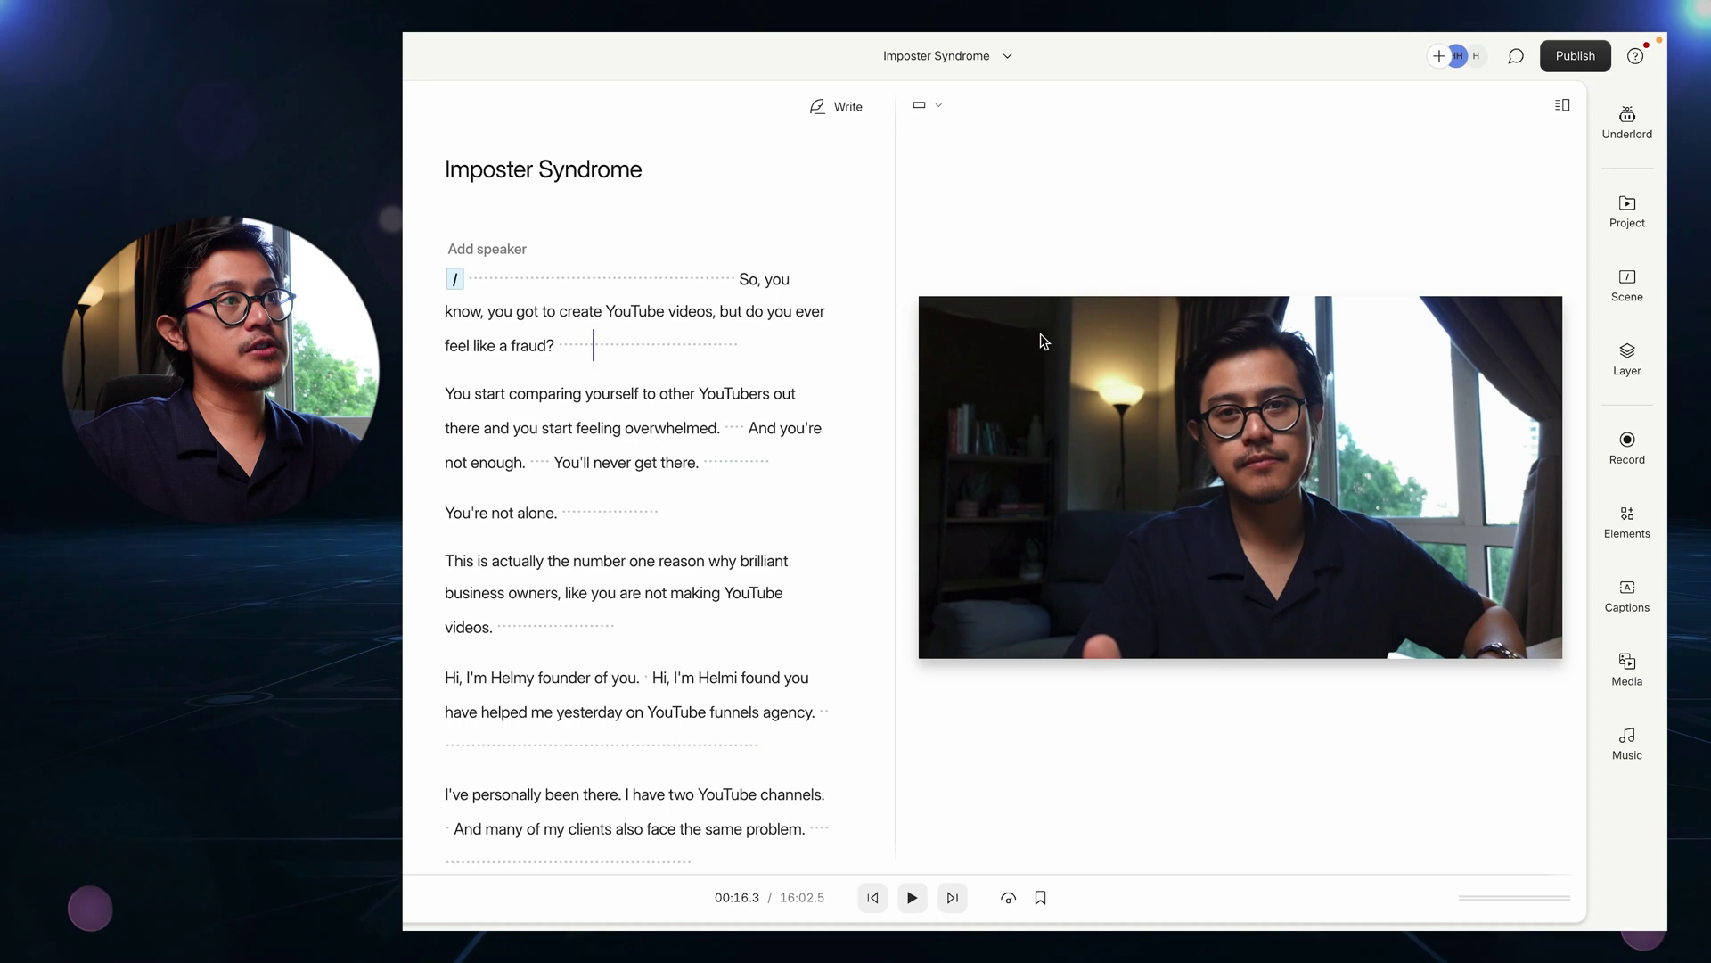
- Inspect the pauses at the opening, after 'fraud?' and after 'You'll never get there.'
{"action": "left_click", "coordinate": [505, 279]}
{"action": "left_click", "coordinate": [588, 345]}
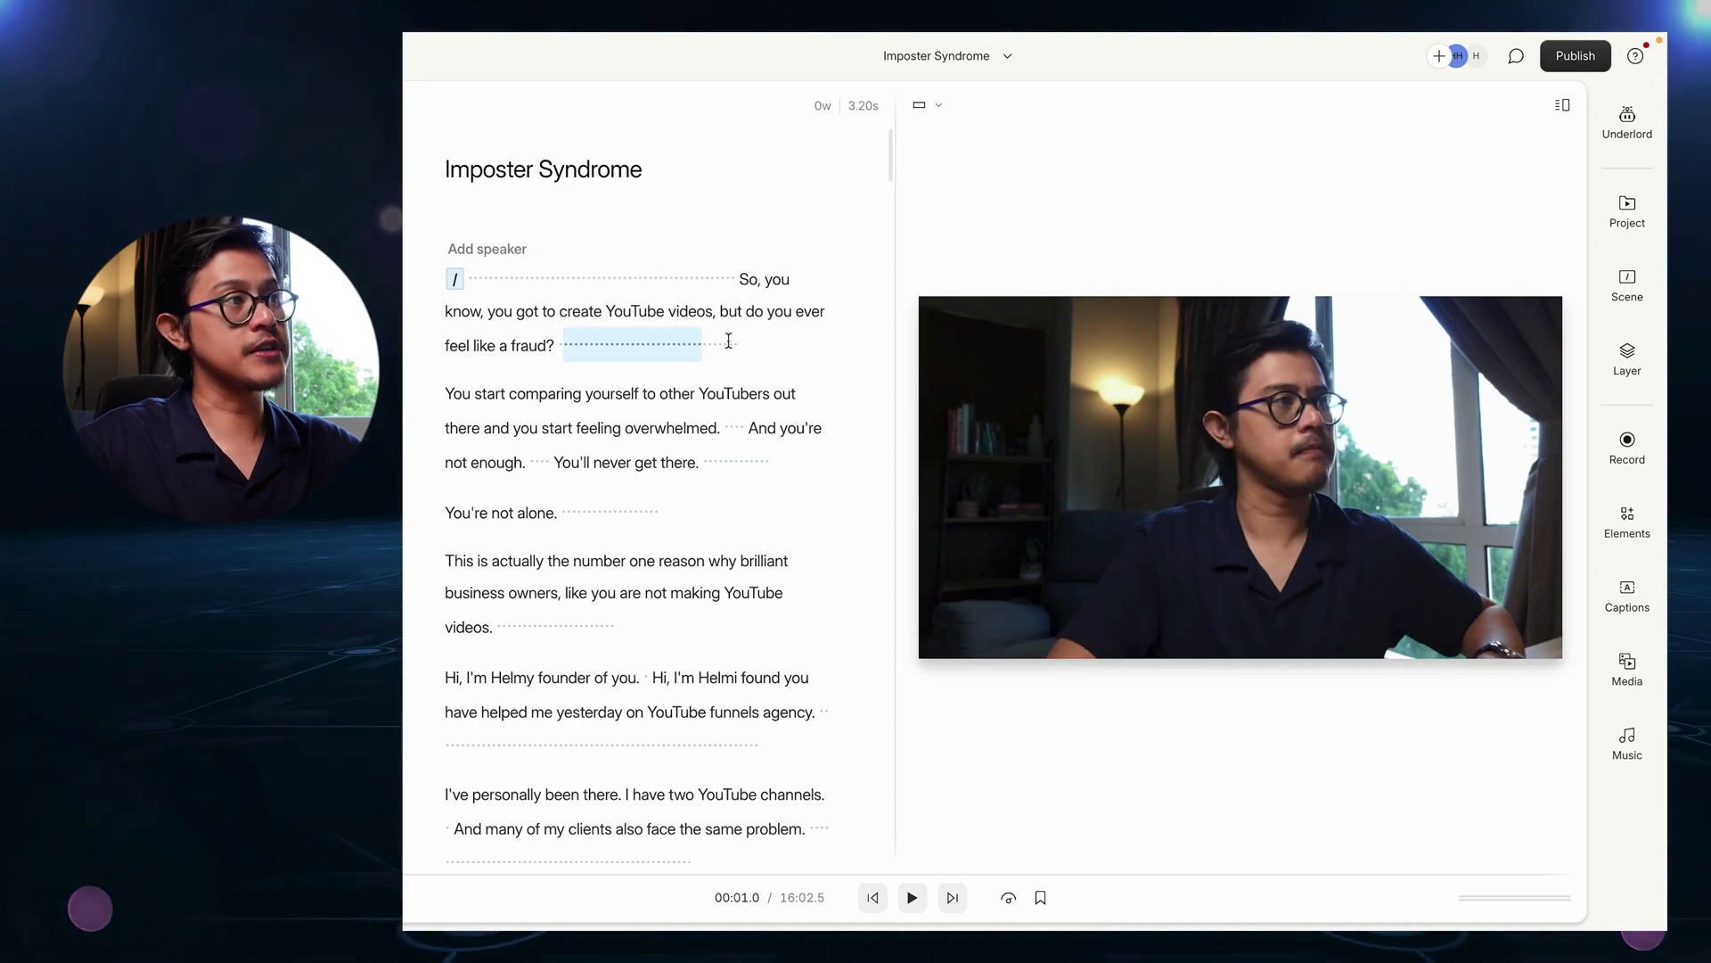
{"action": "left_click", "coordinate": [731, 462]}
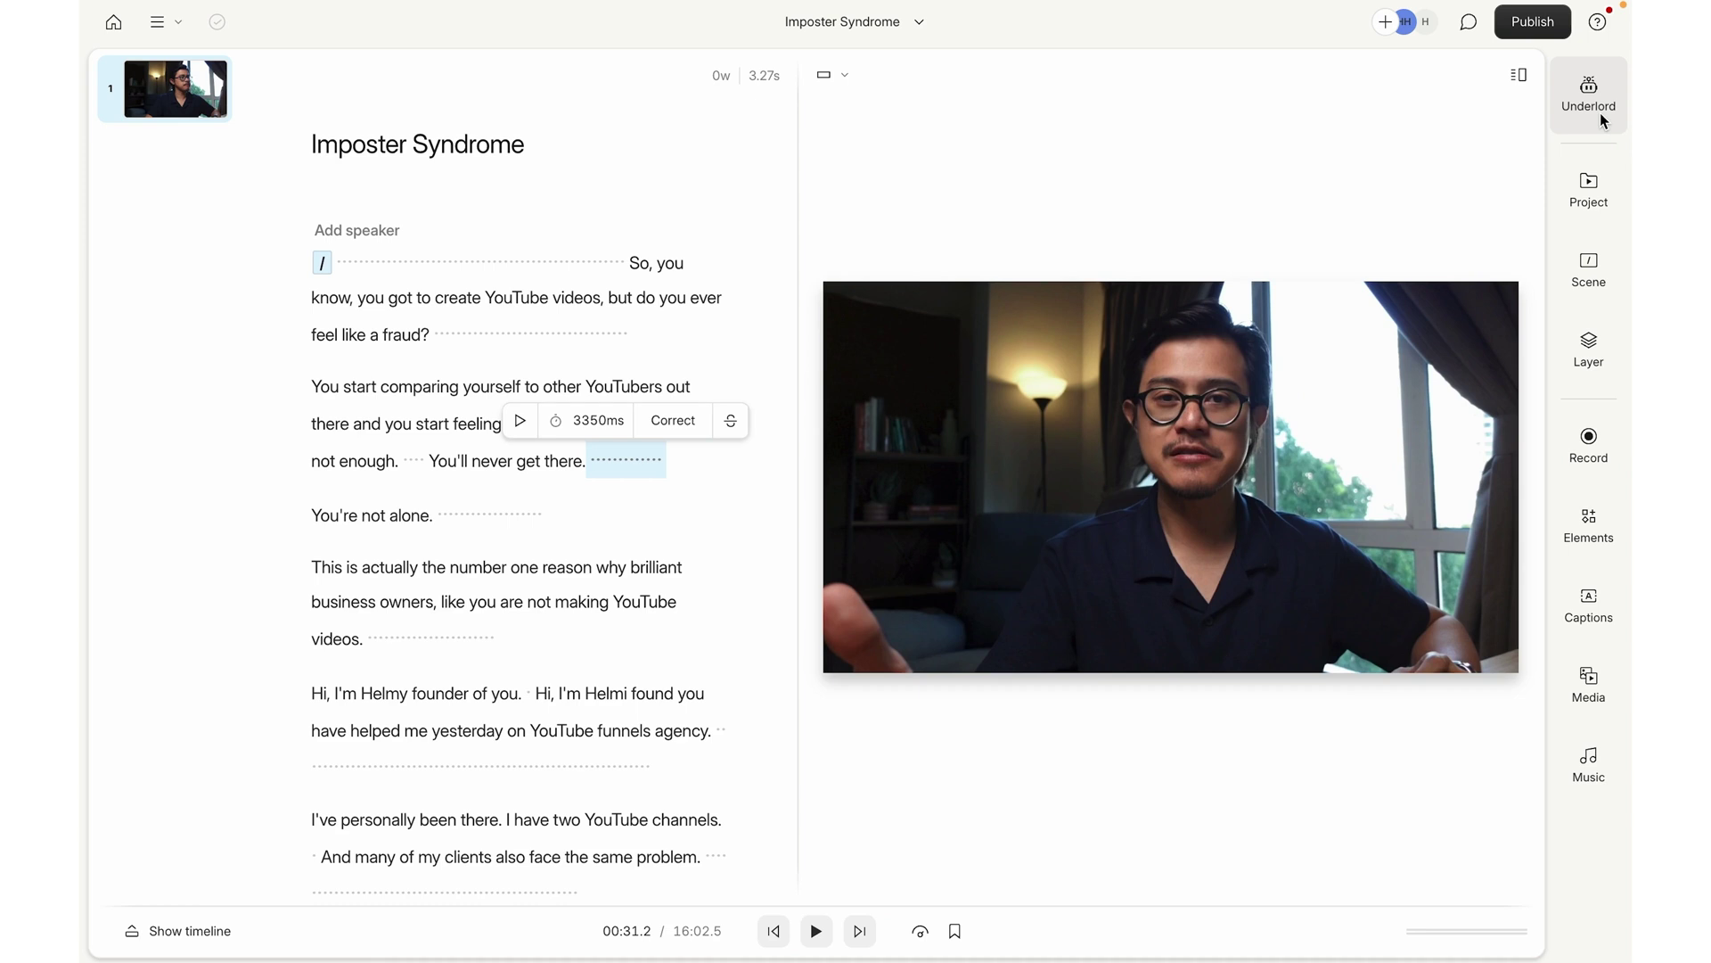
- Shorten all 270 word gaps of 0.1 s or more to 0.05 s
{"action": "left_click", "coordinate": [1628, 120]}
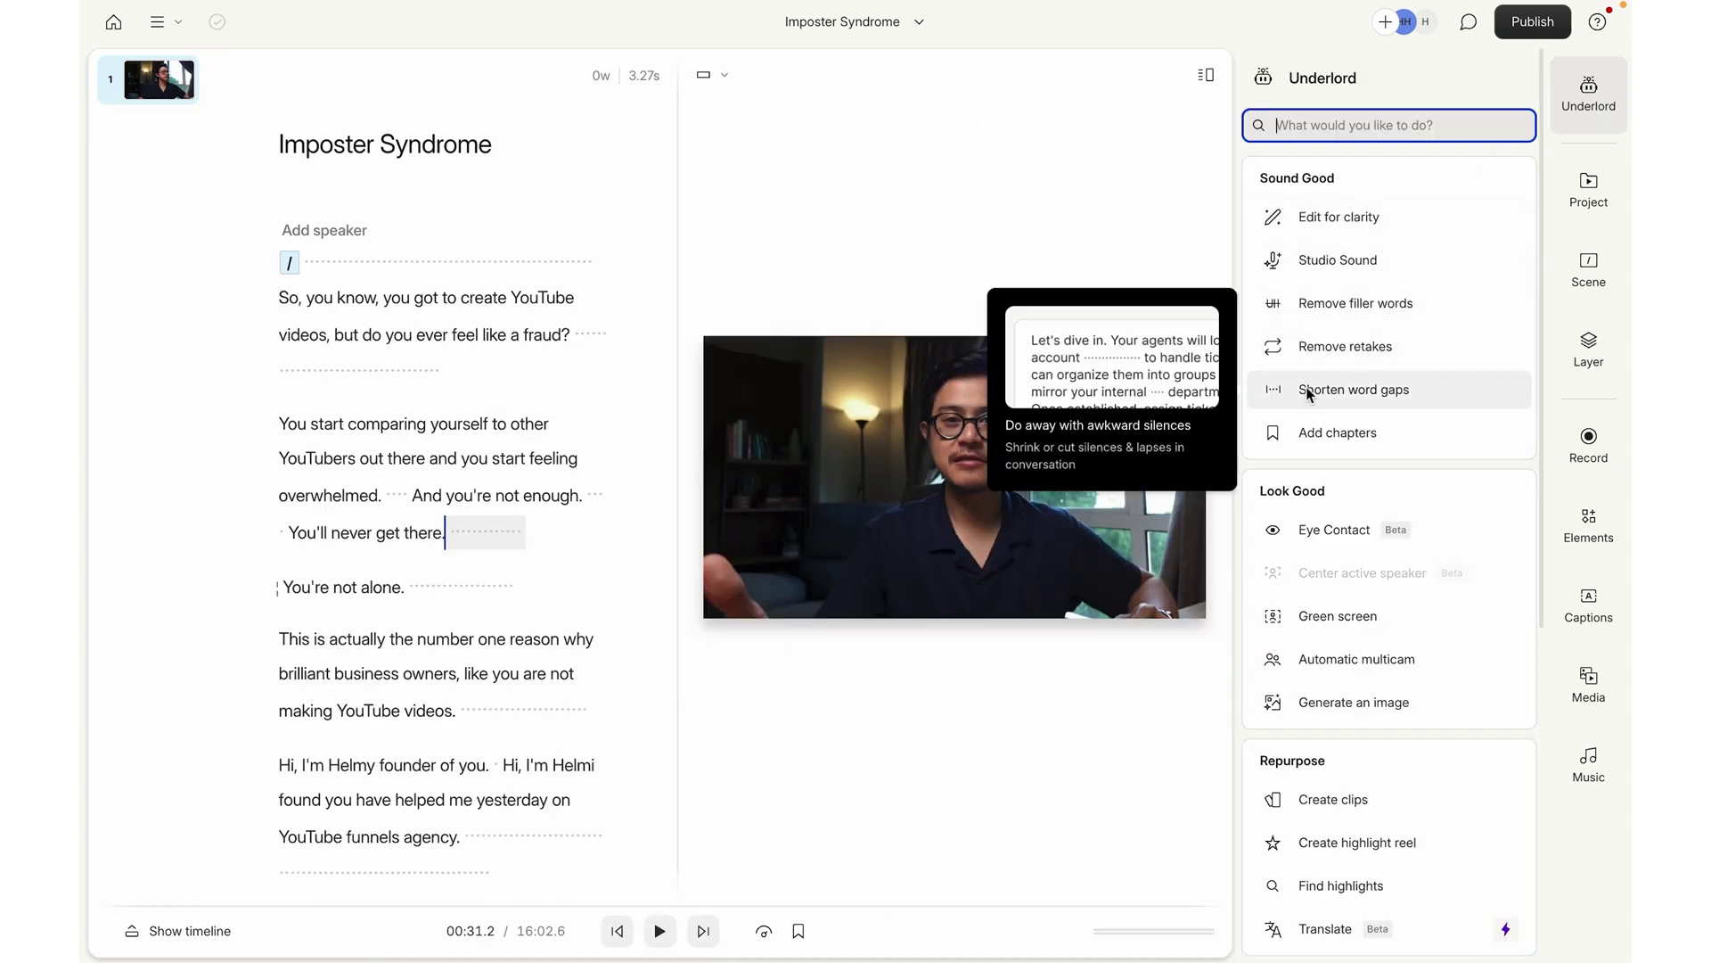
{"action": "left_click", "coordinate": [1346, 392]}
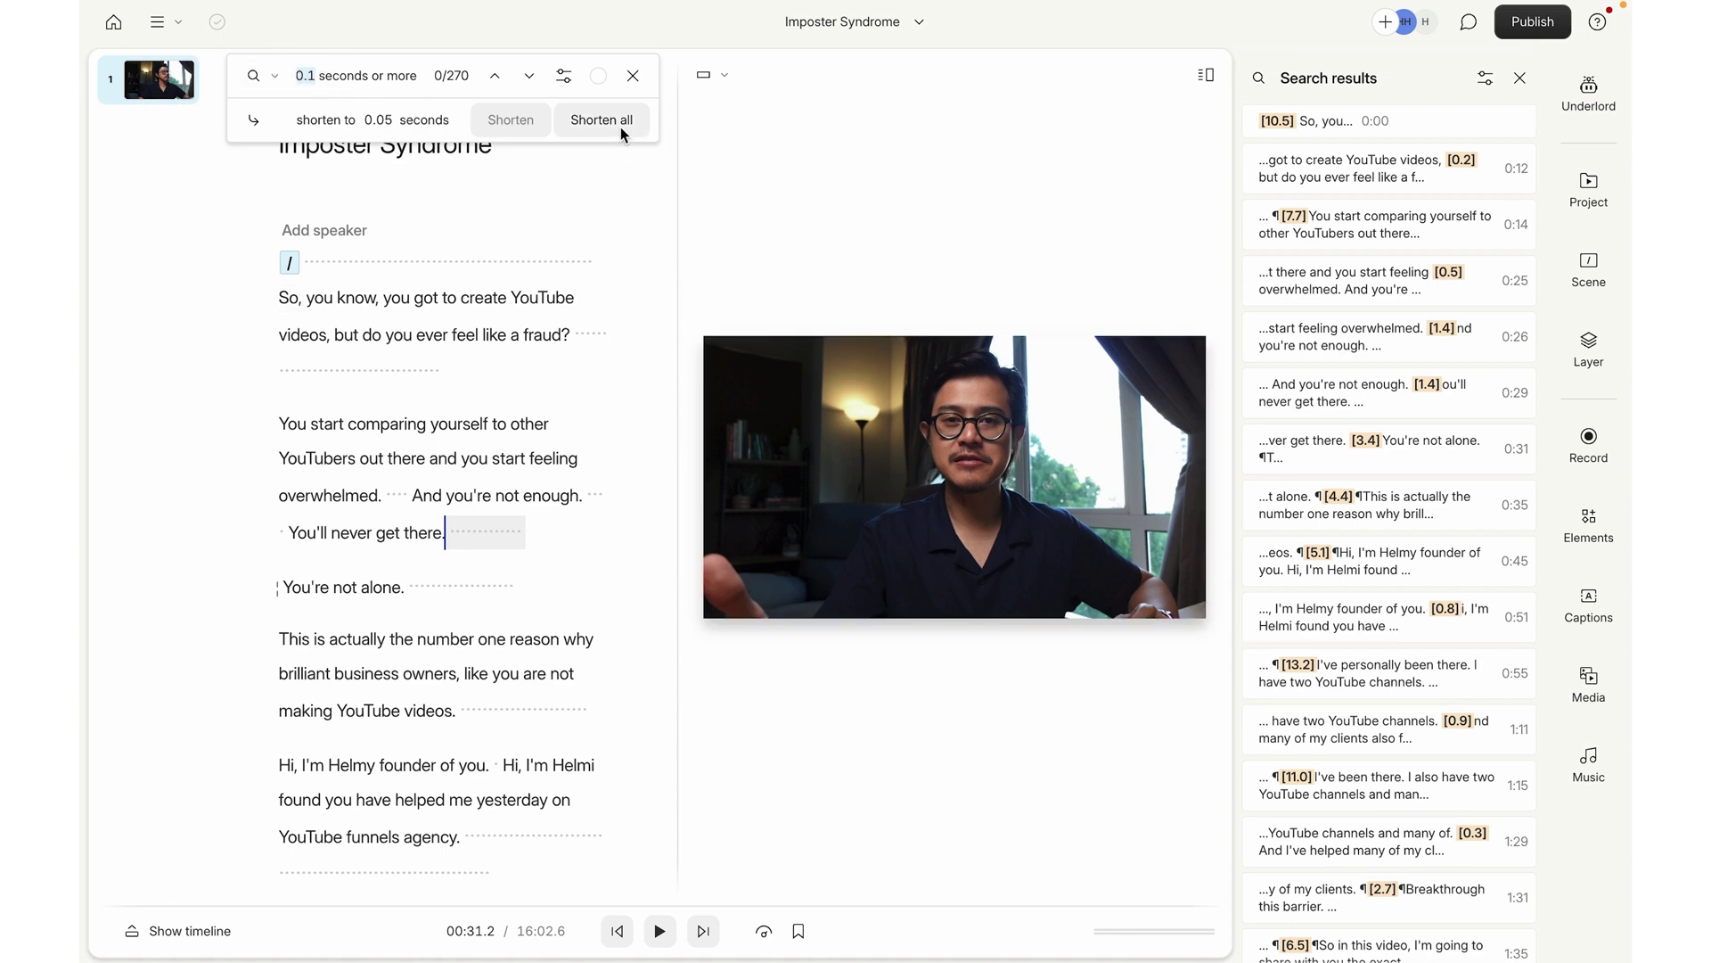
{"action": "scroll", "coordinate": [1421, 566], "scroll_direction": "down", "scroll_amount": 20}
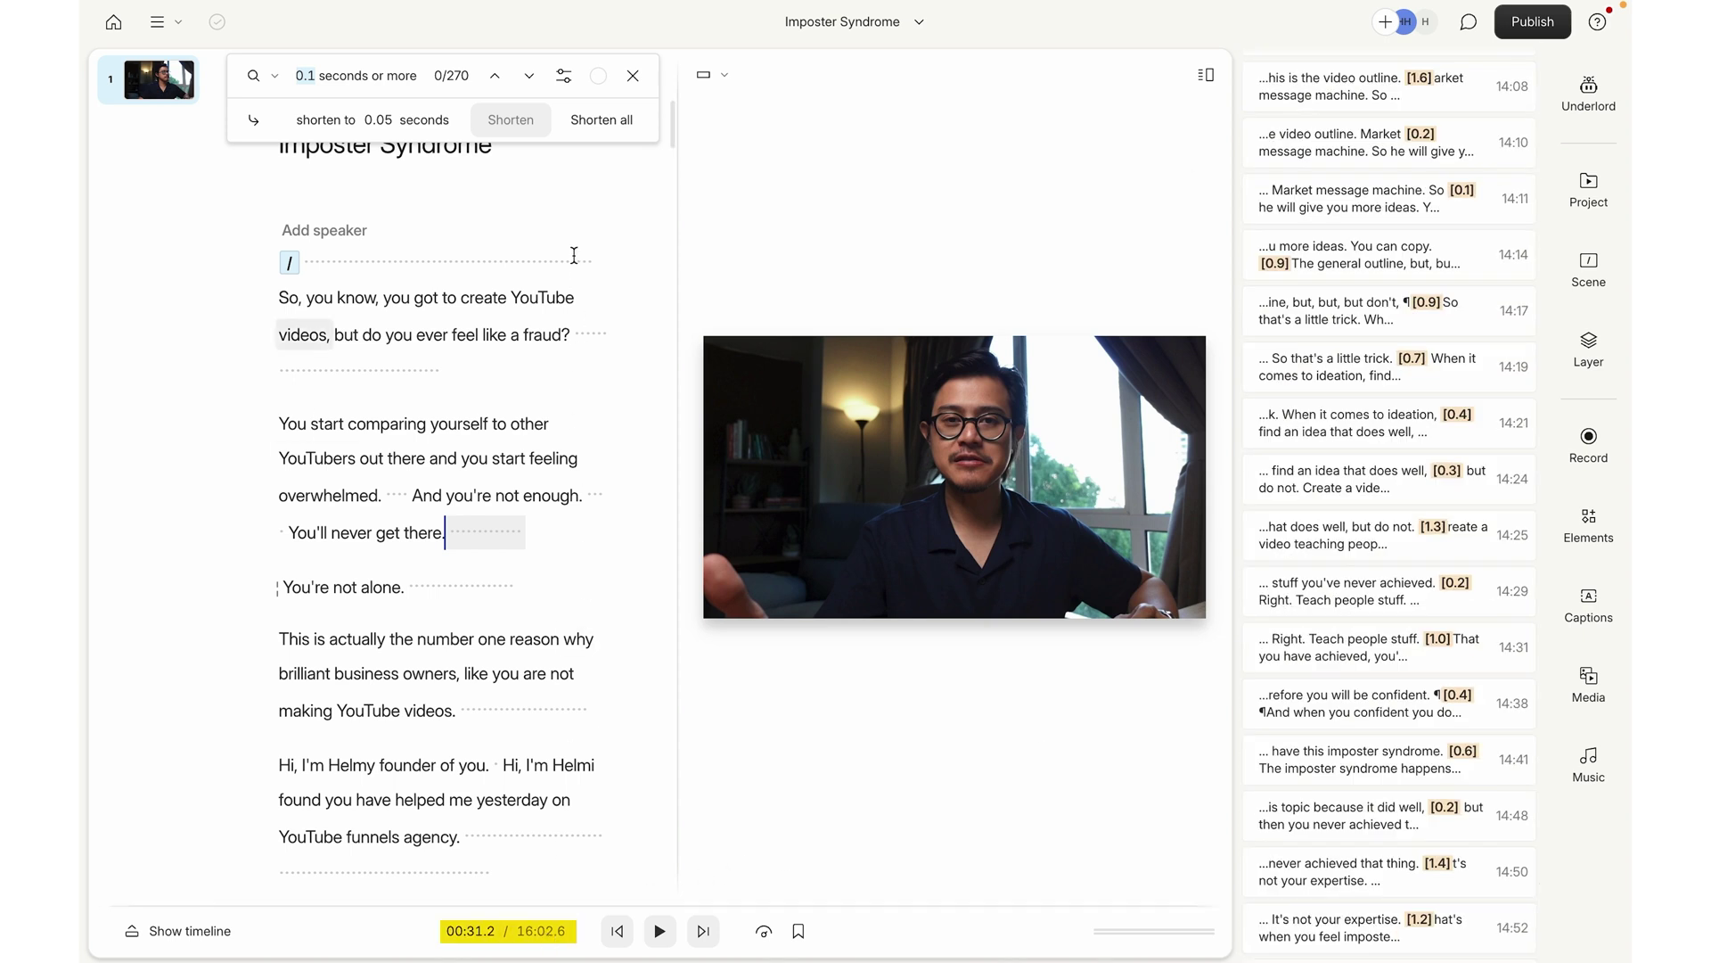
{"action": "left_click", "coordinate": [597, 130]}
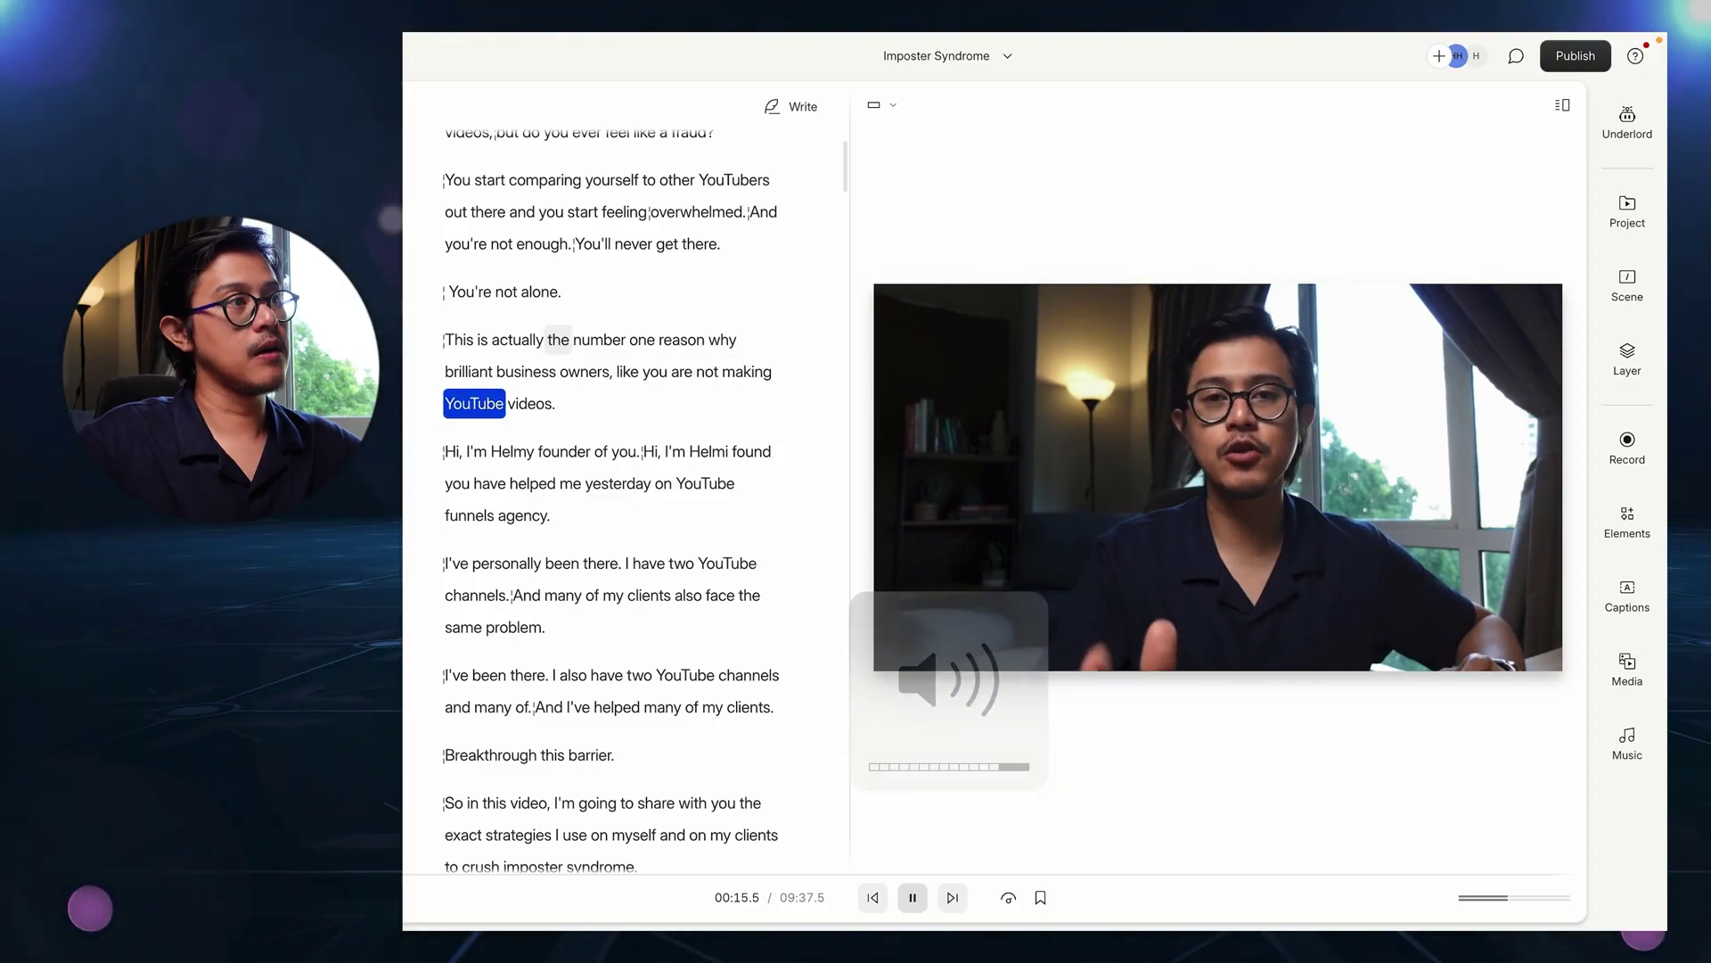
- Stop playback, dismiss the Publish panel, and return to the Underlord action list
{"action": "key", "text": "space"}
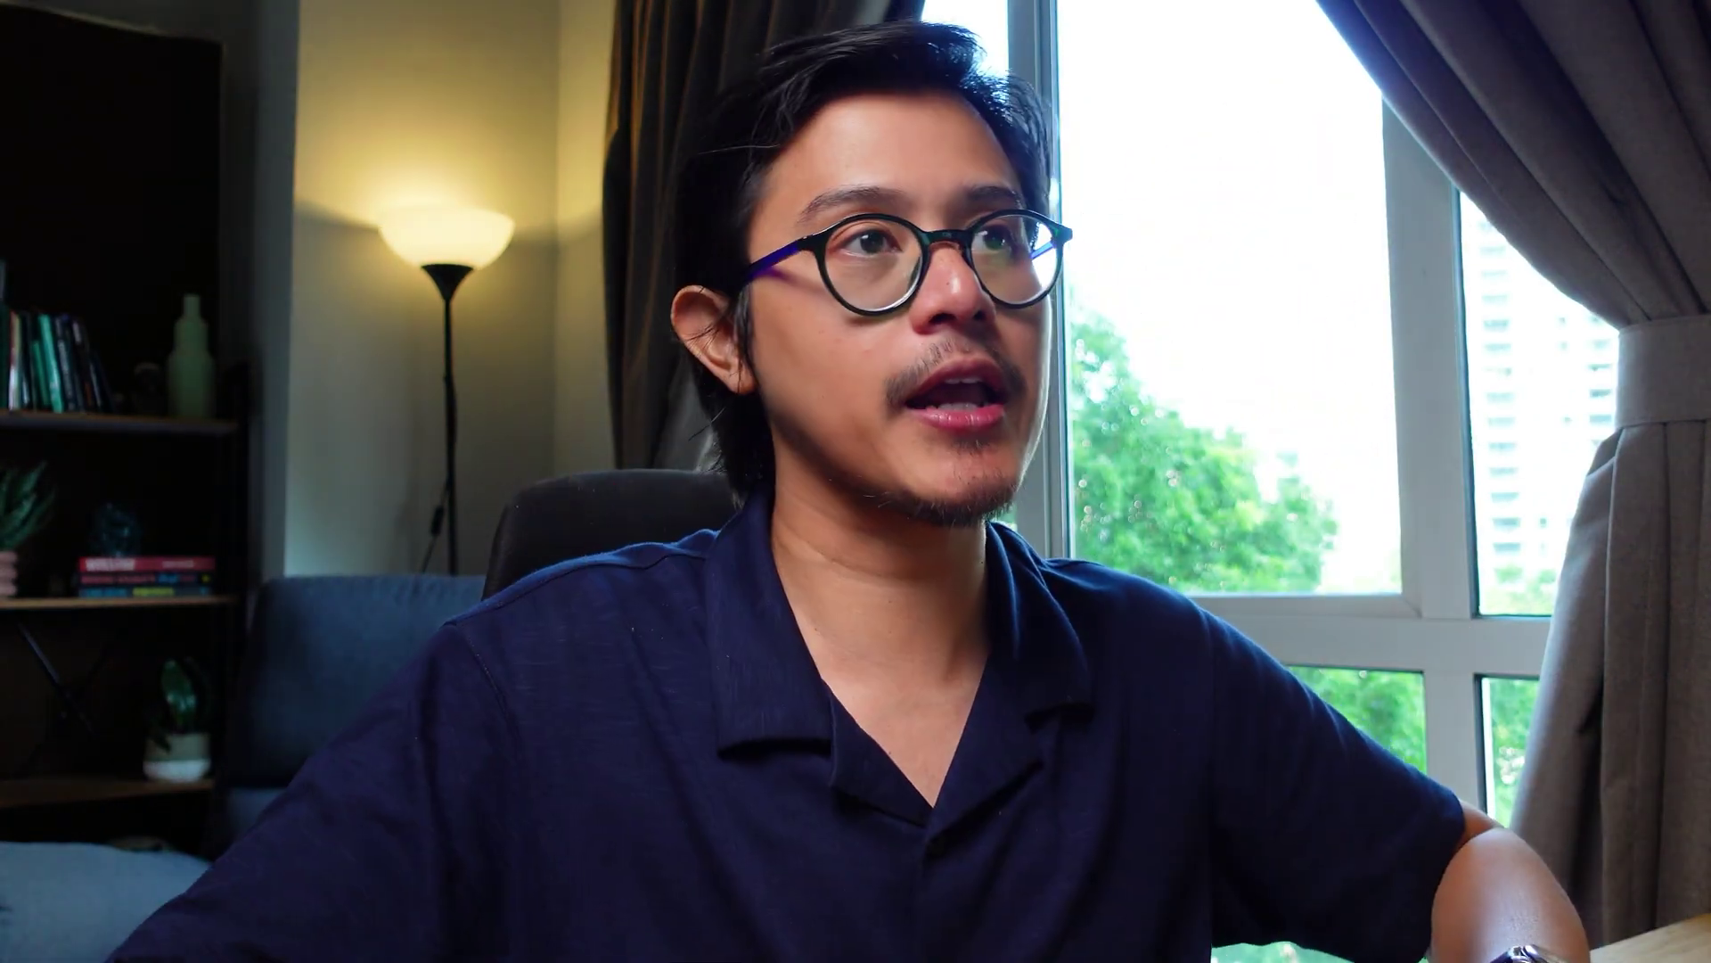
{"action": "left_click", "coordinate": [1670, 82]}
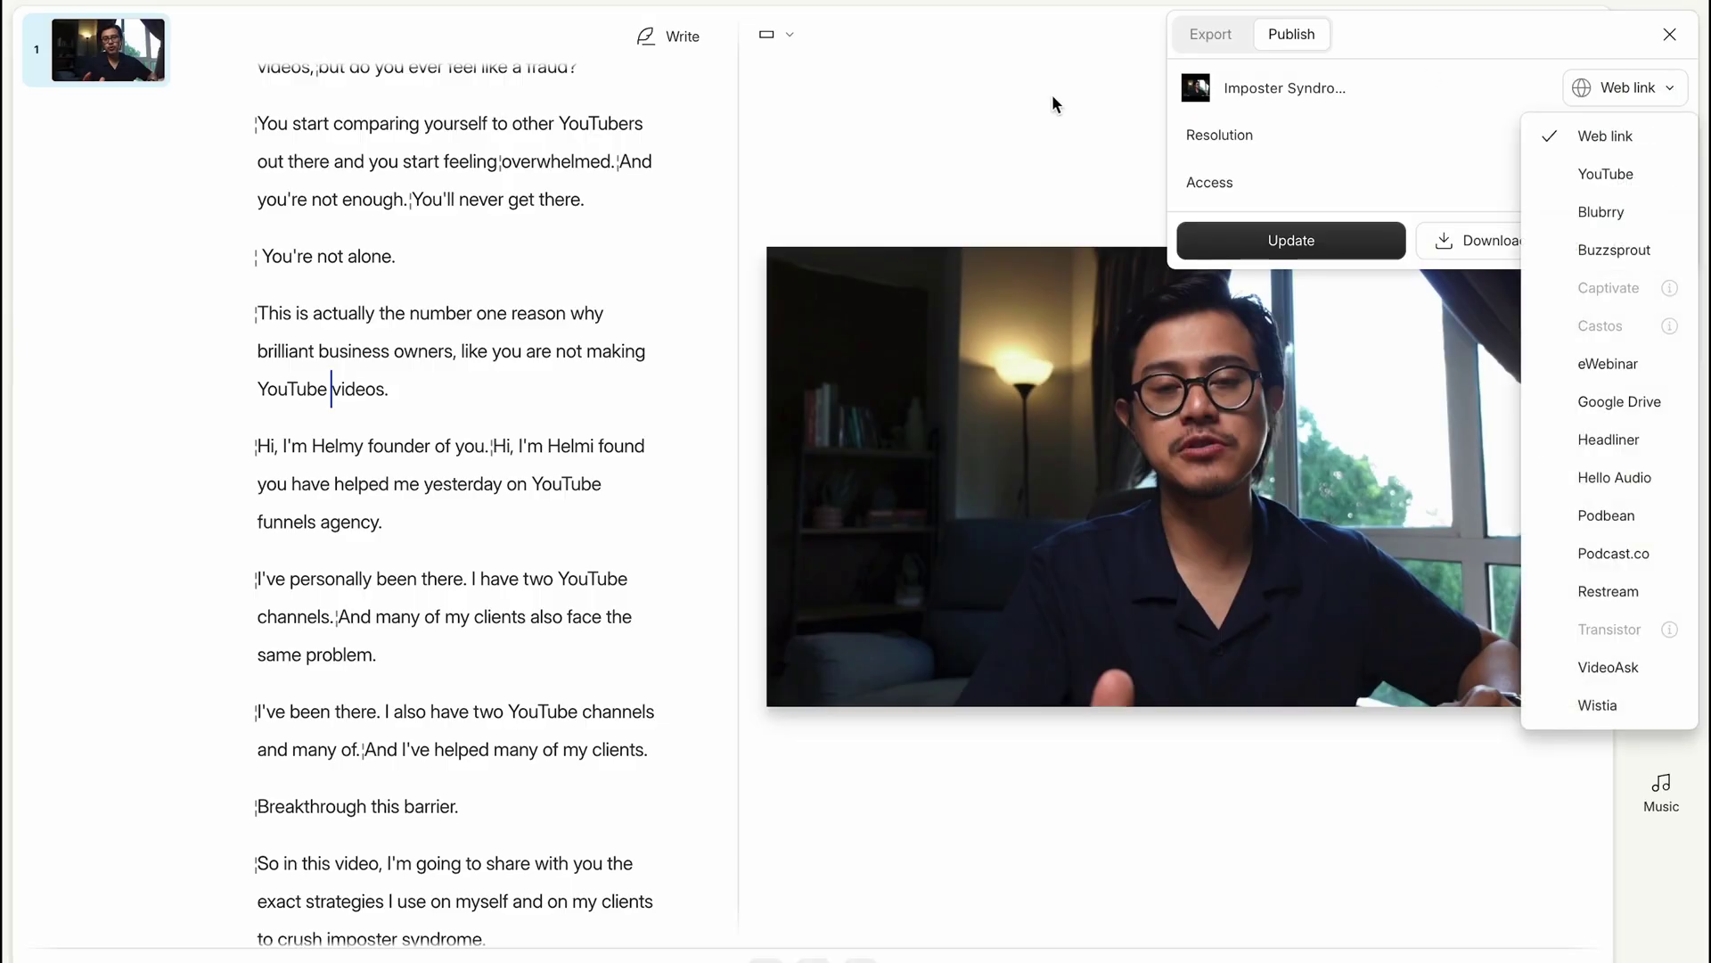
{"action": "left_click", "coordinate": [1051, 105]}
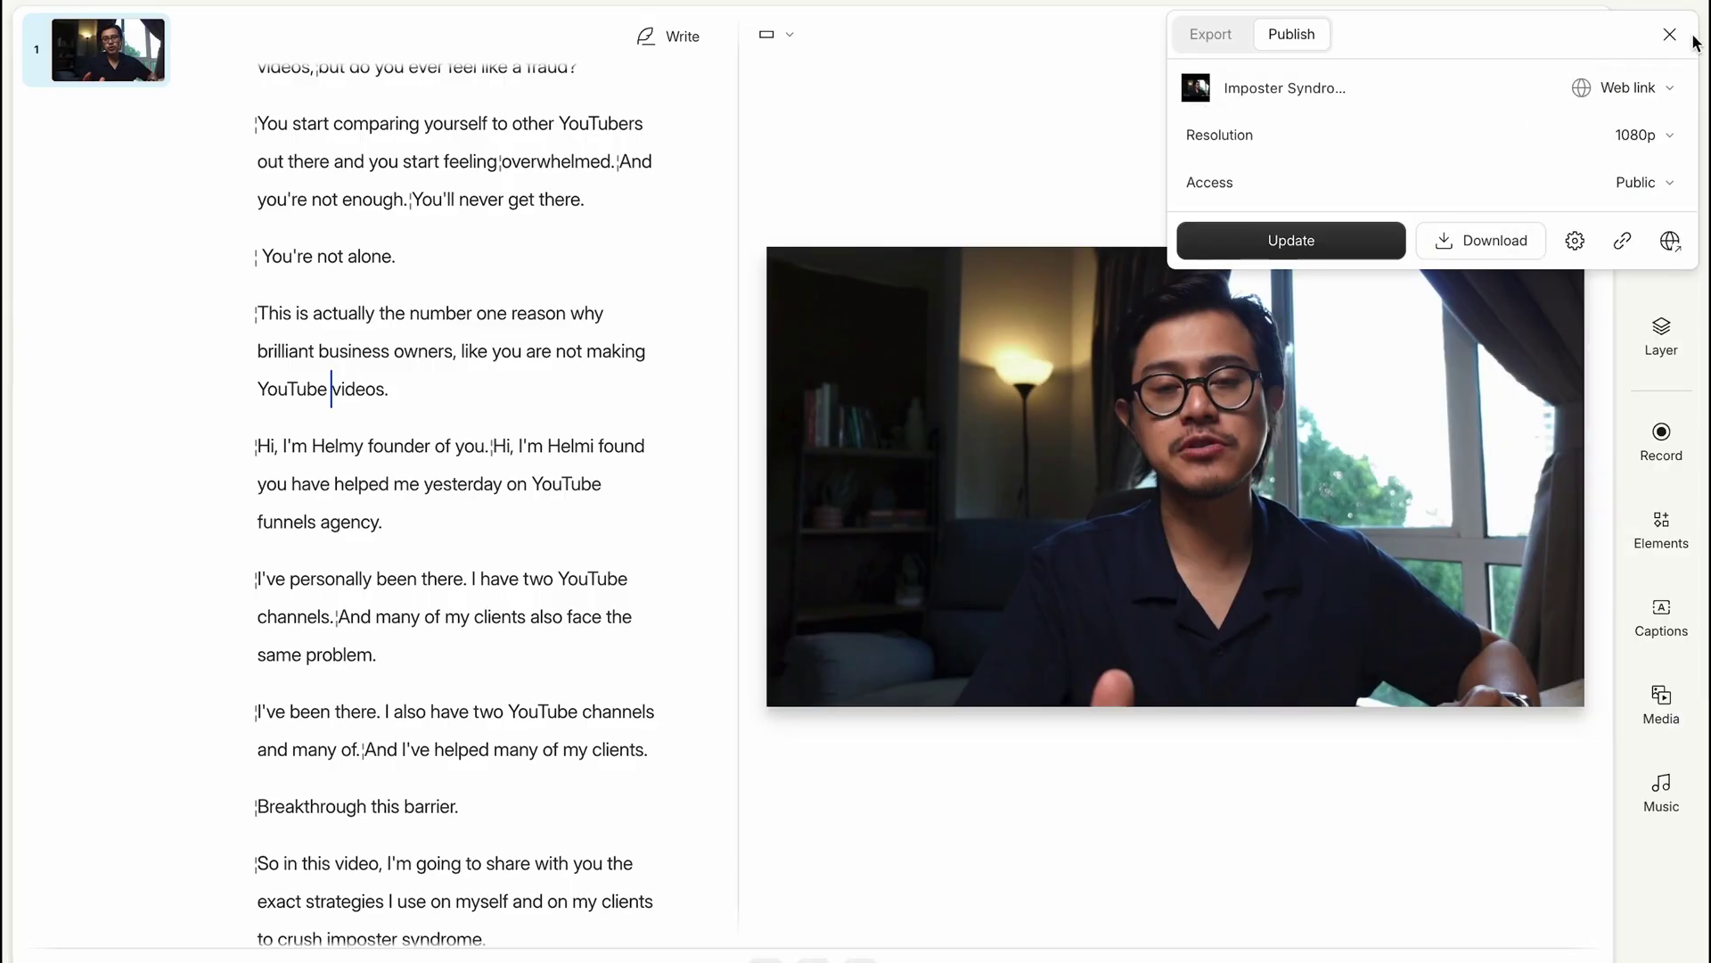
{"action": "left_click", "coordinate": [1669, 33]}
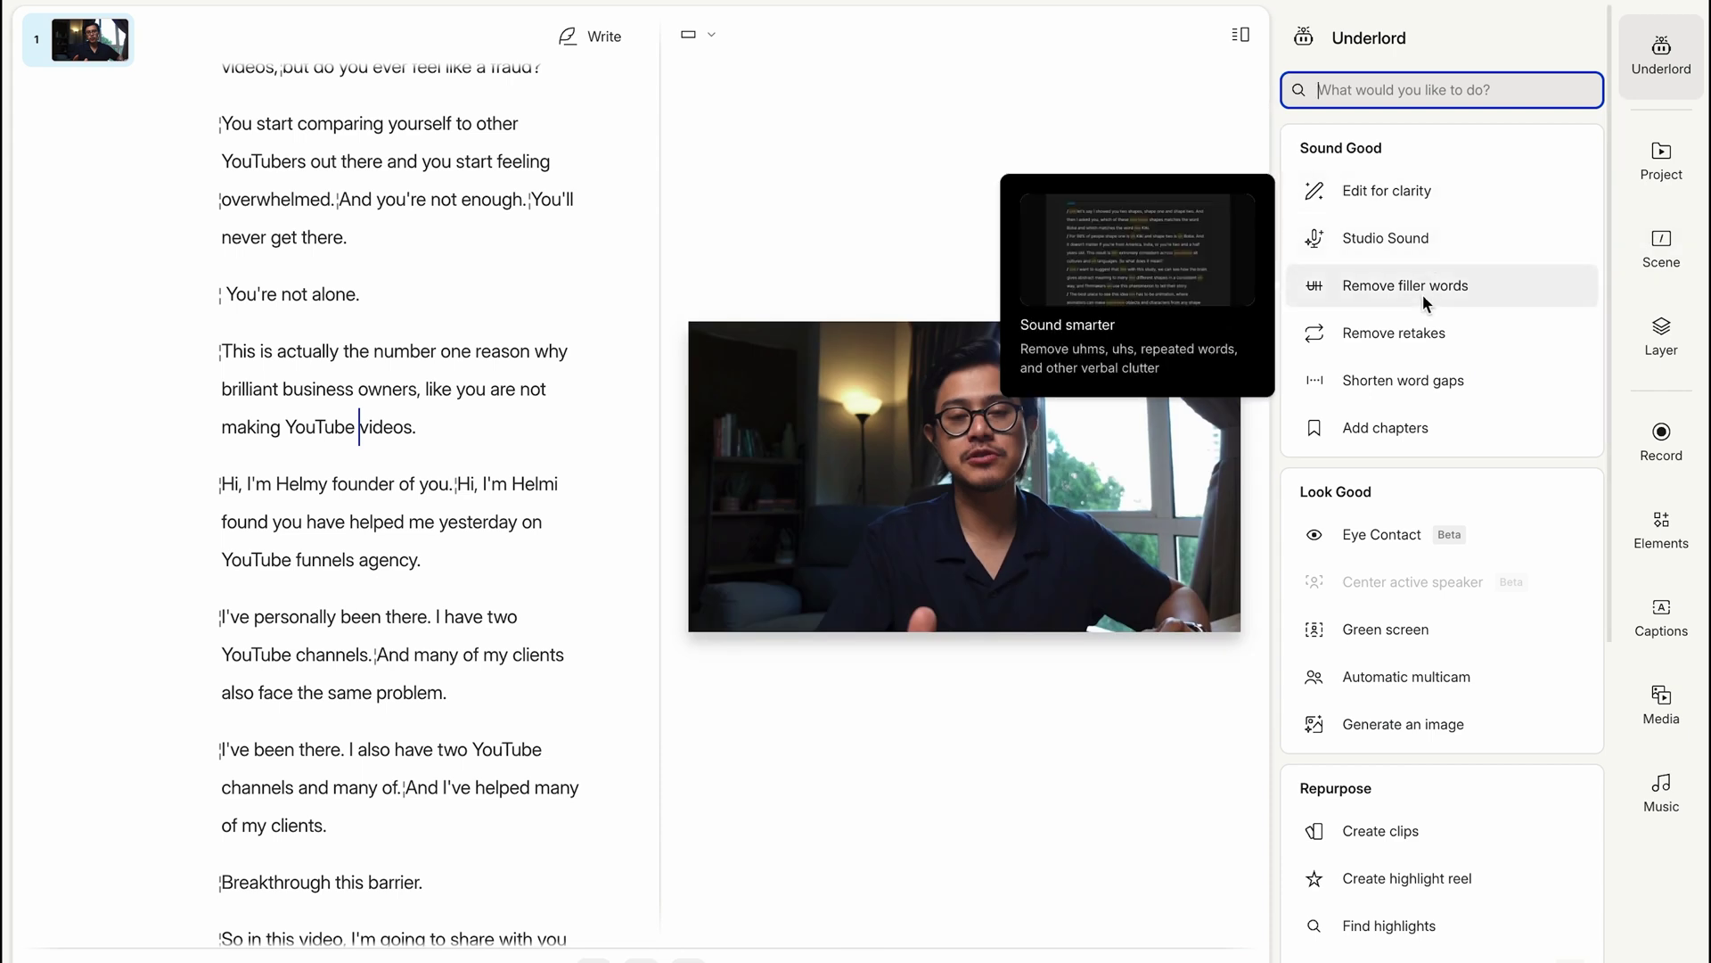
- Apply Studio Sound to all three clips and play the opening to check the voice
{"action": "left_click", "coordinate": [1404, 237]}
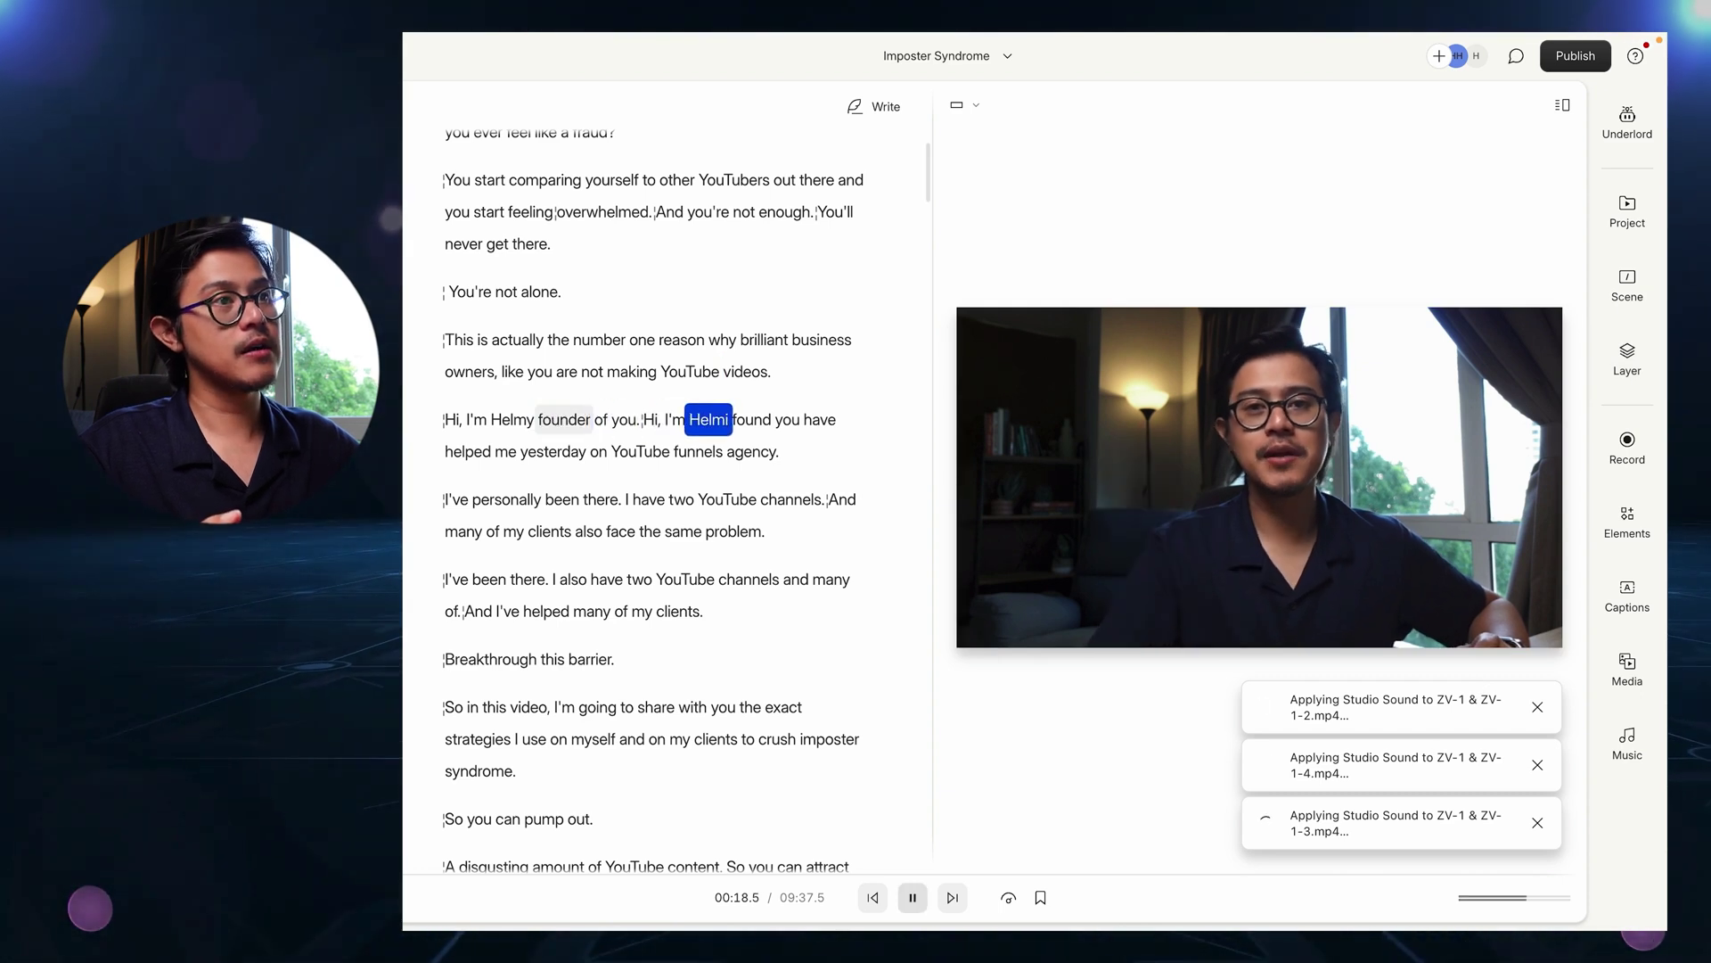
{"action": "key", "text": "space"}
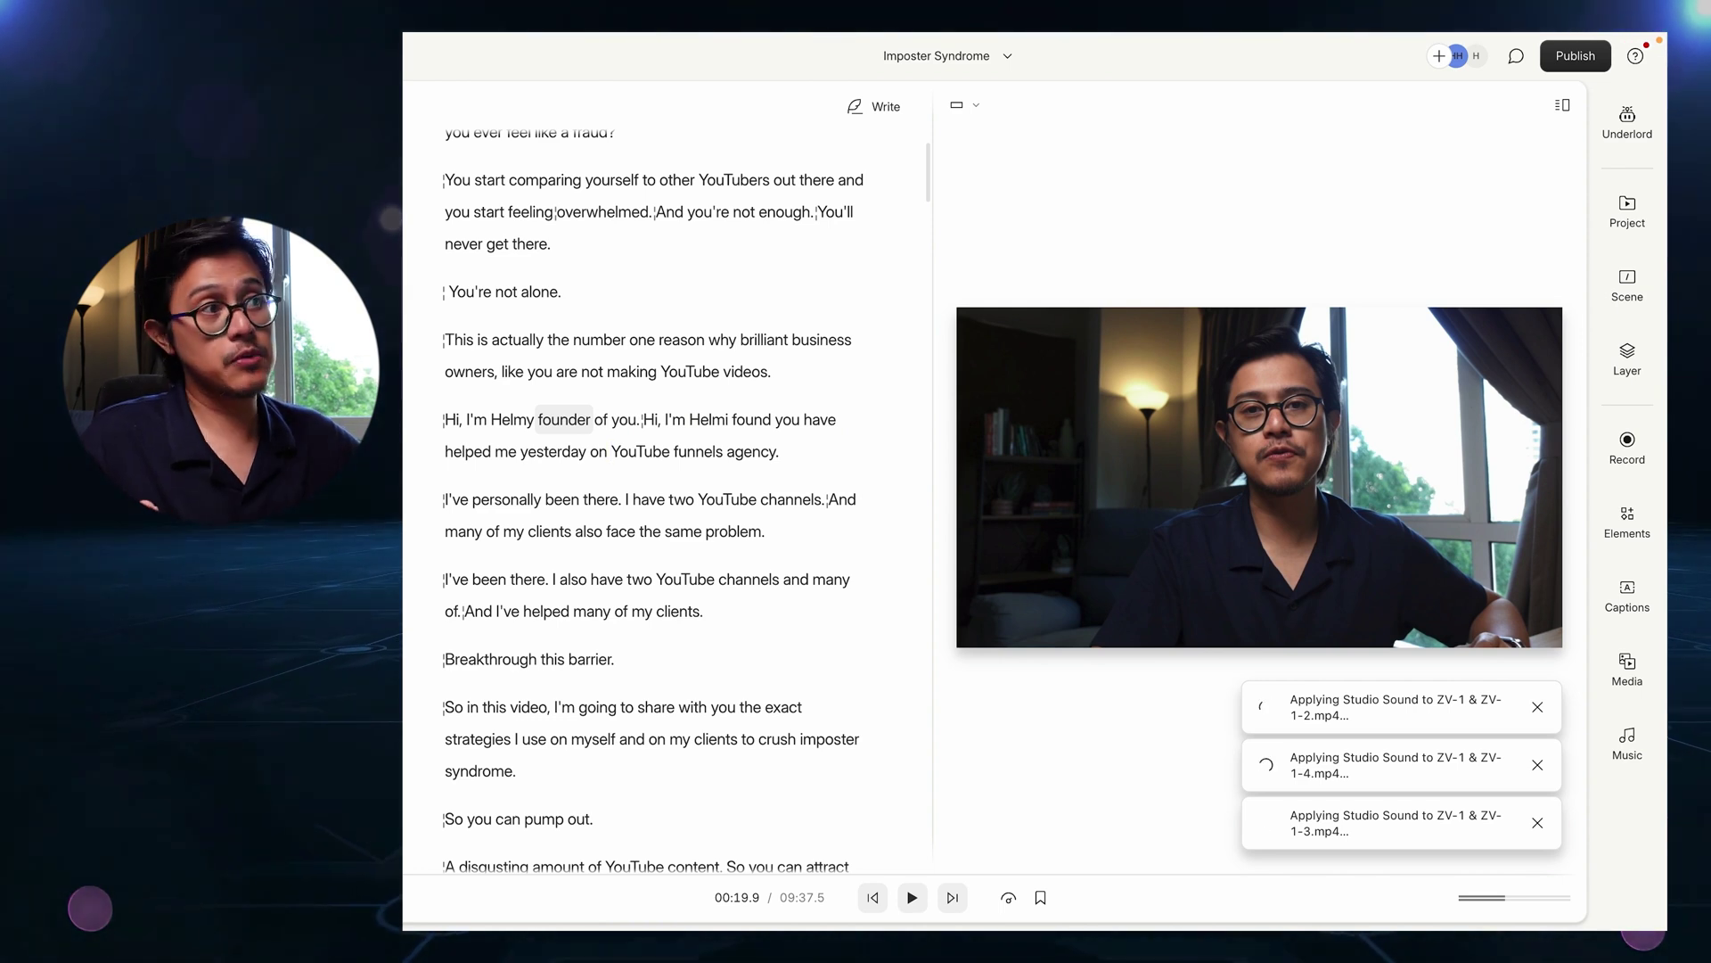
{"action": "key", "text": "space"}
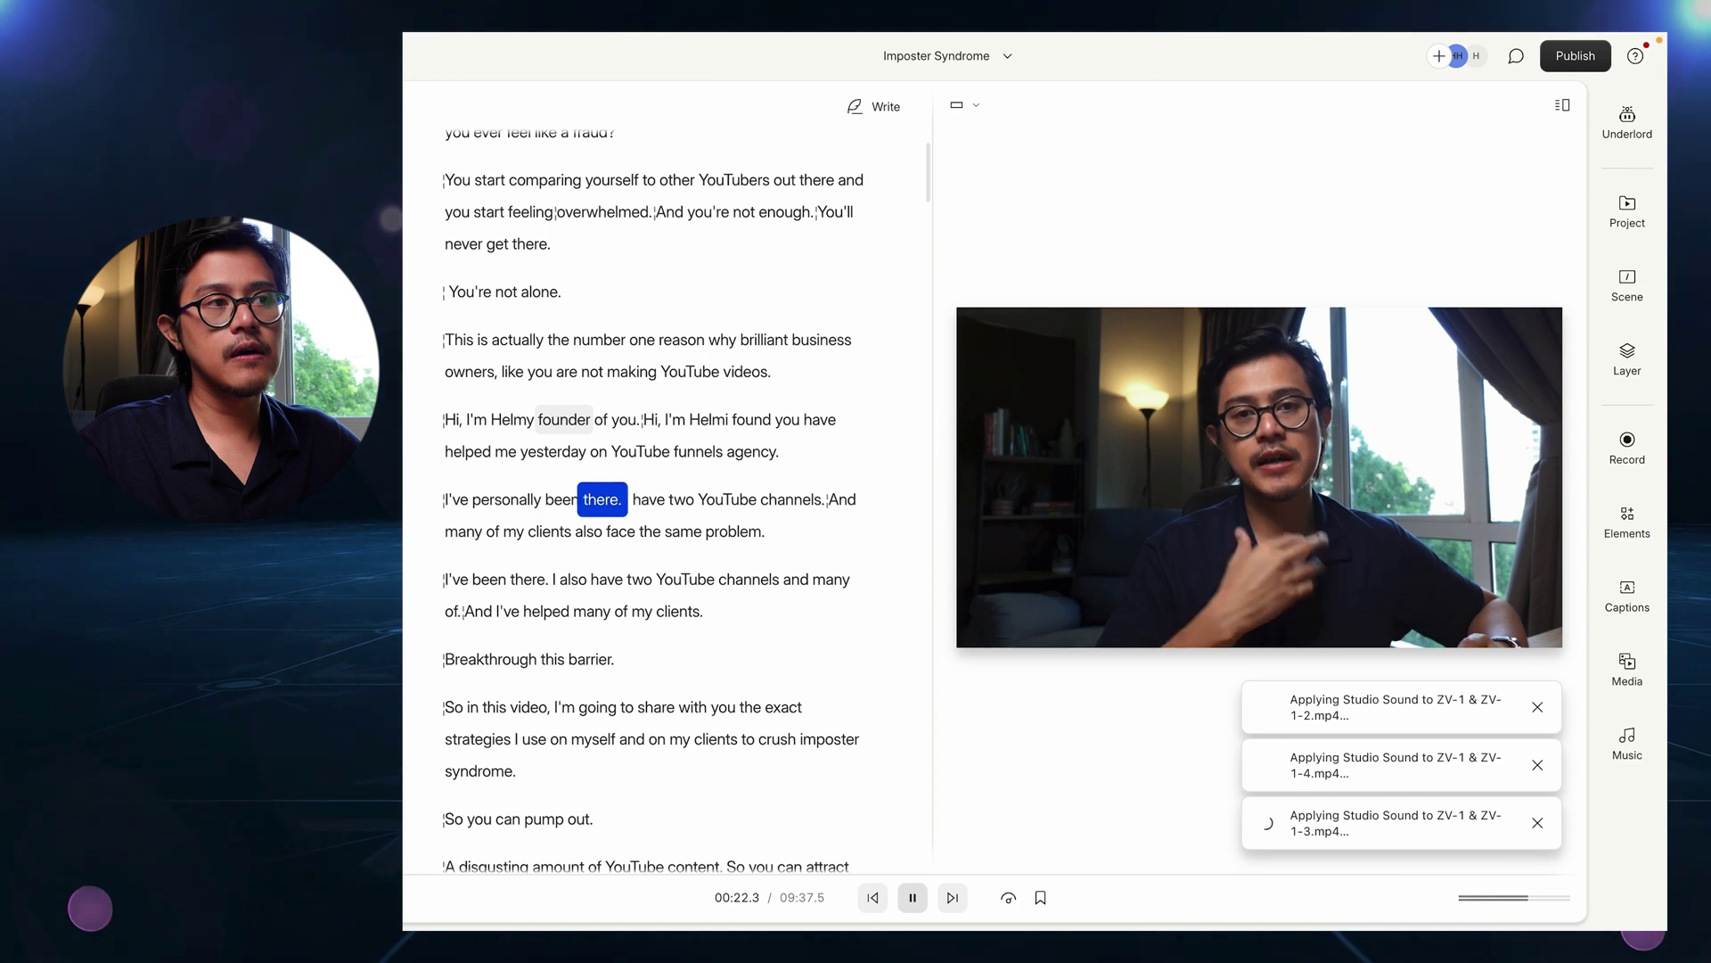
{"action": "key", "text": "space"}
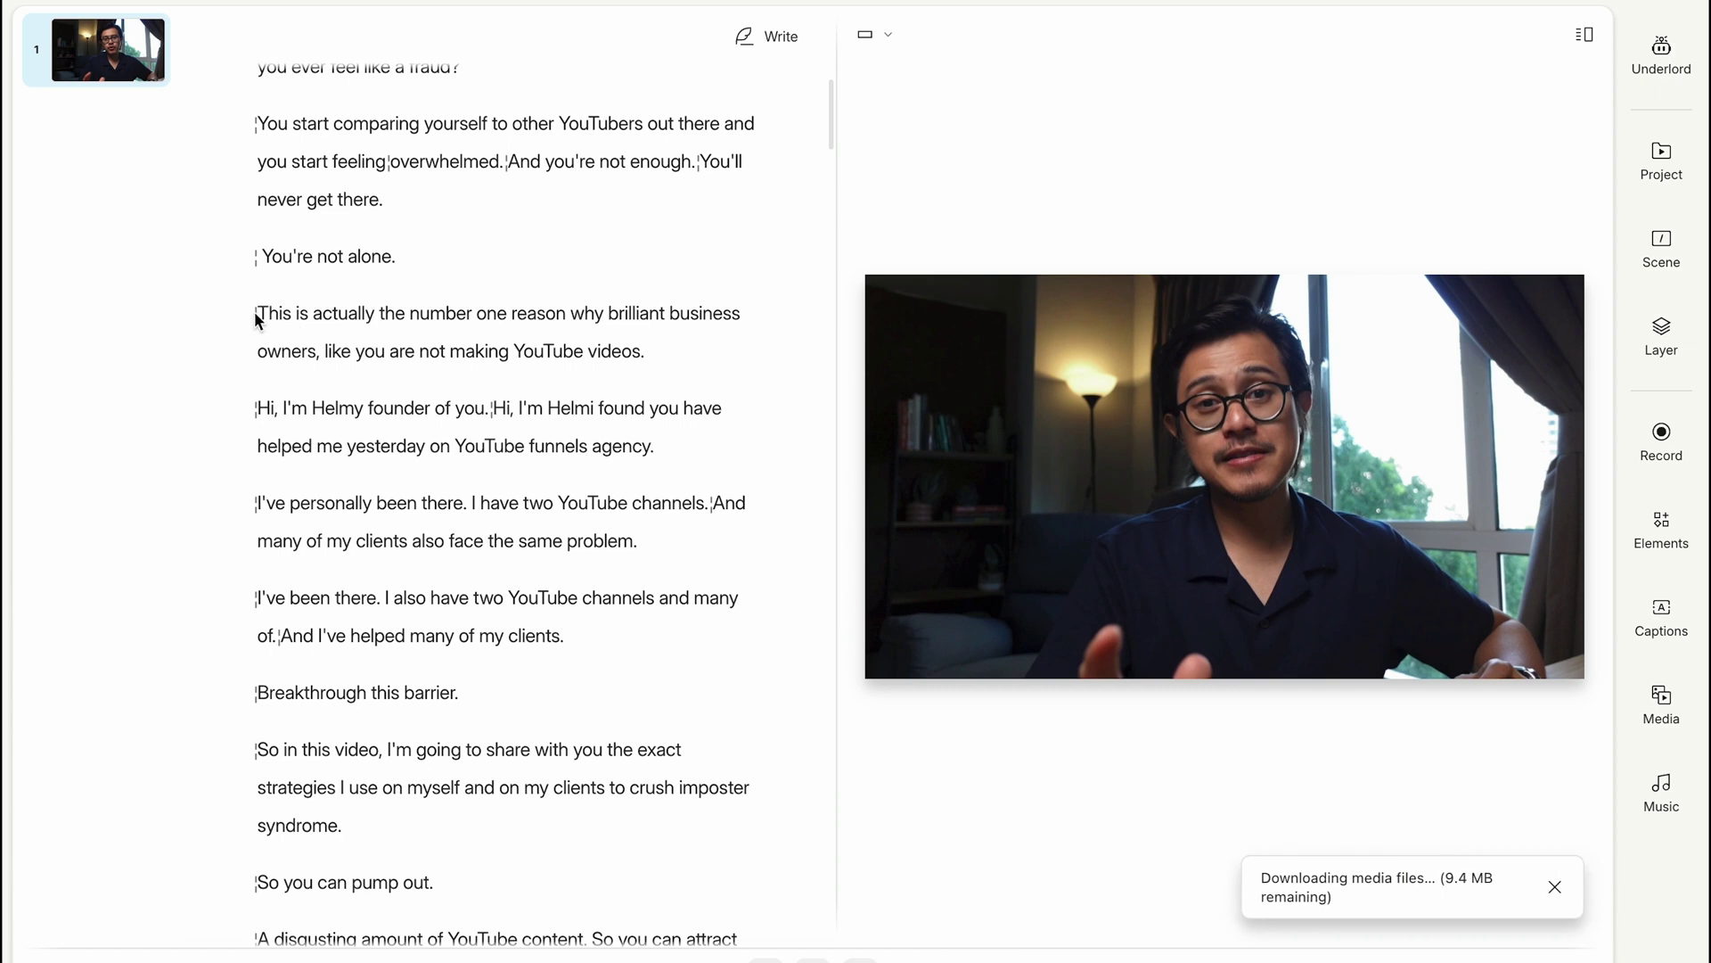
{"action": "mouse_move", "coordinate": [260, 314]}
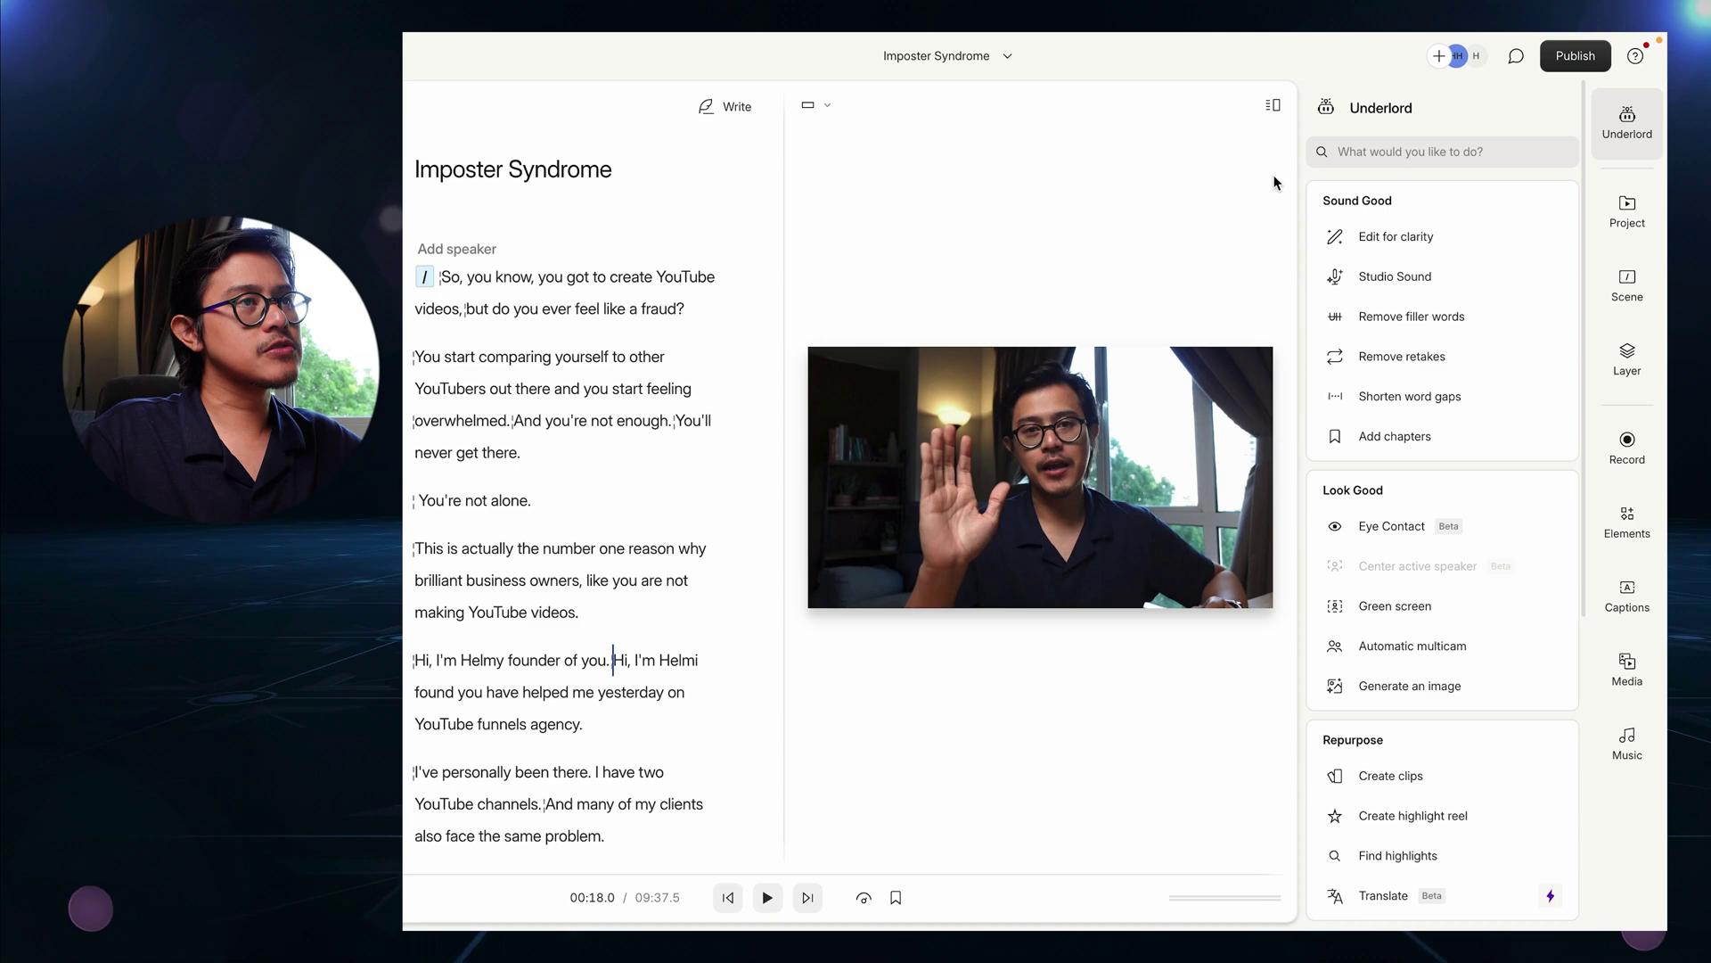
- Close Underlord and insert an empty paragraph after 'Maybe the price is also the same.'
{"action": "left_click", "coordinate": [1628, 120]}
{"action": "scroll", "coordinate": [633, 524], "scroll_direction": "down", "scroll_amount": 20}
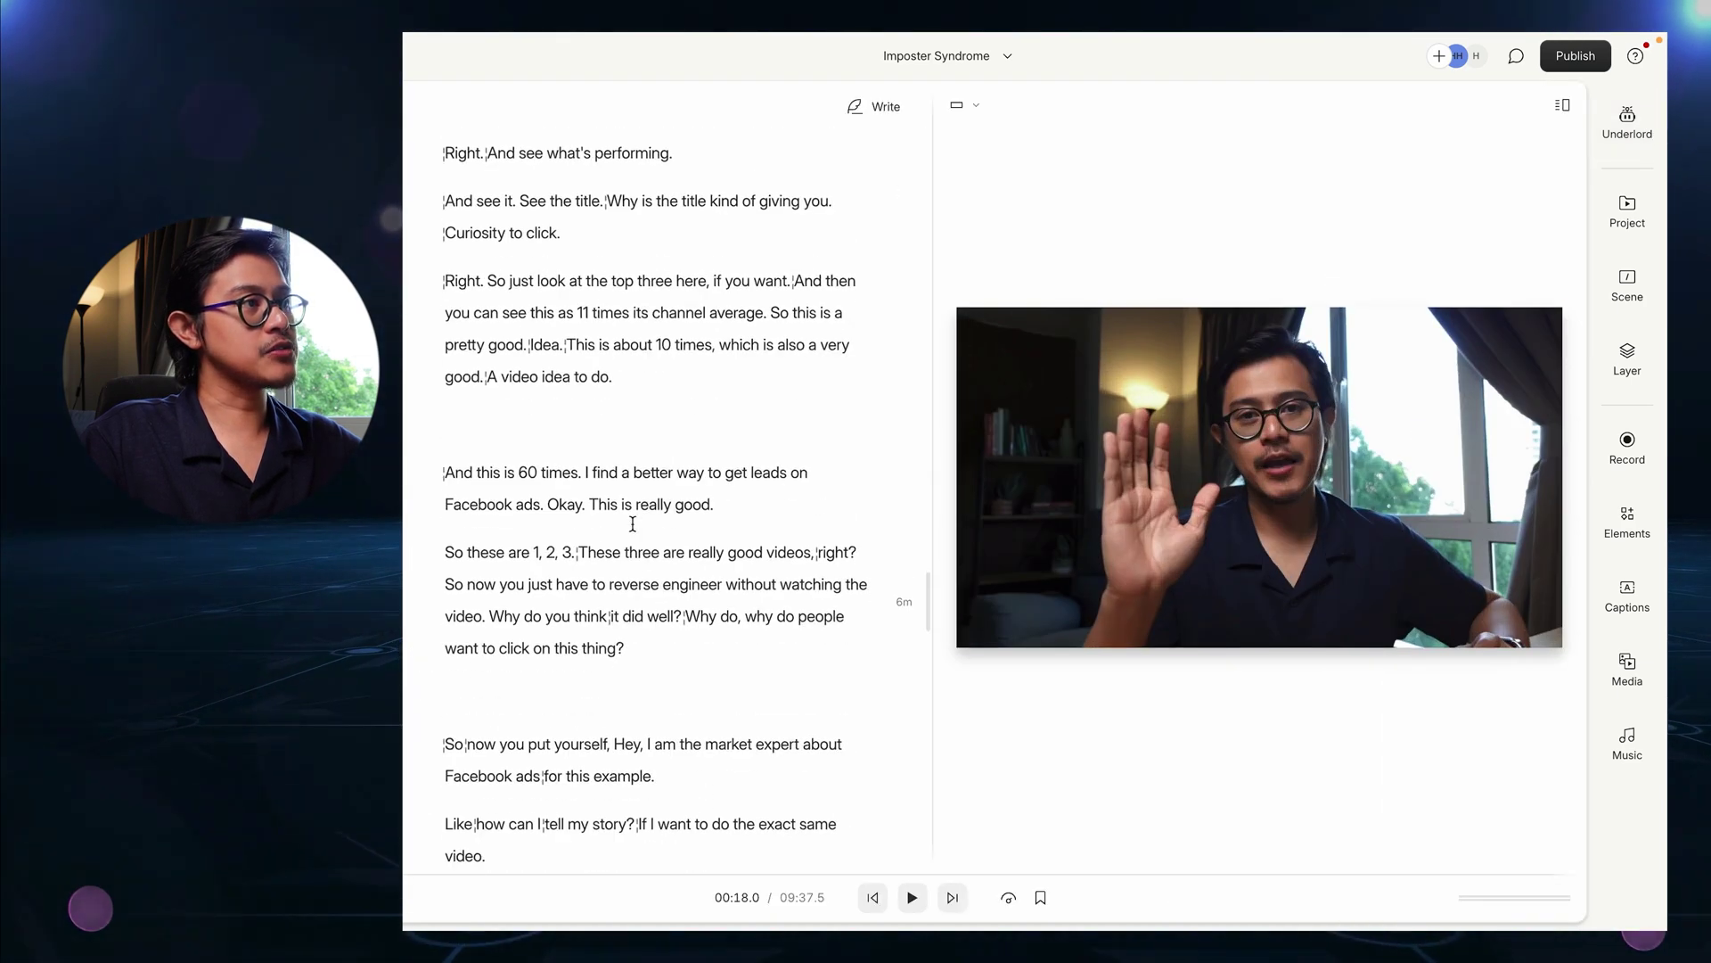
{"action": "scroll", "coordinate": [633, 525], "scroll_direction": "up", "scroll_amount": 20}
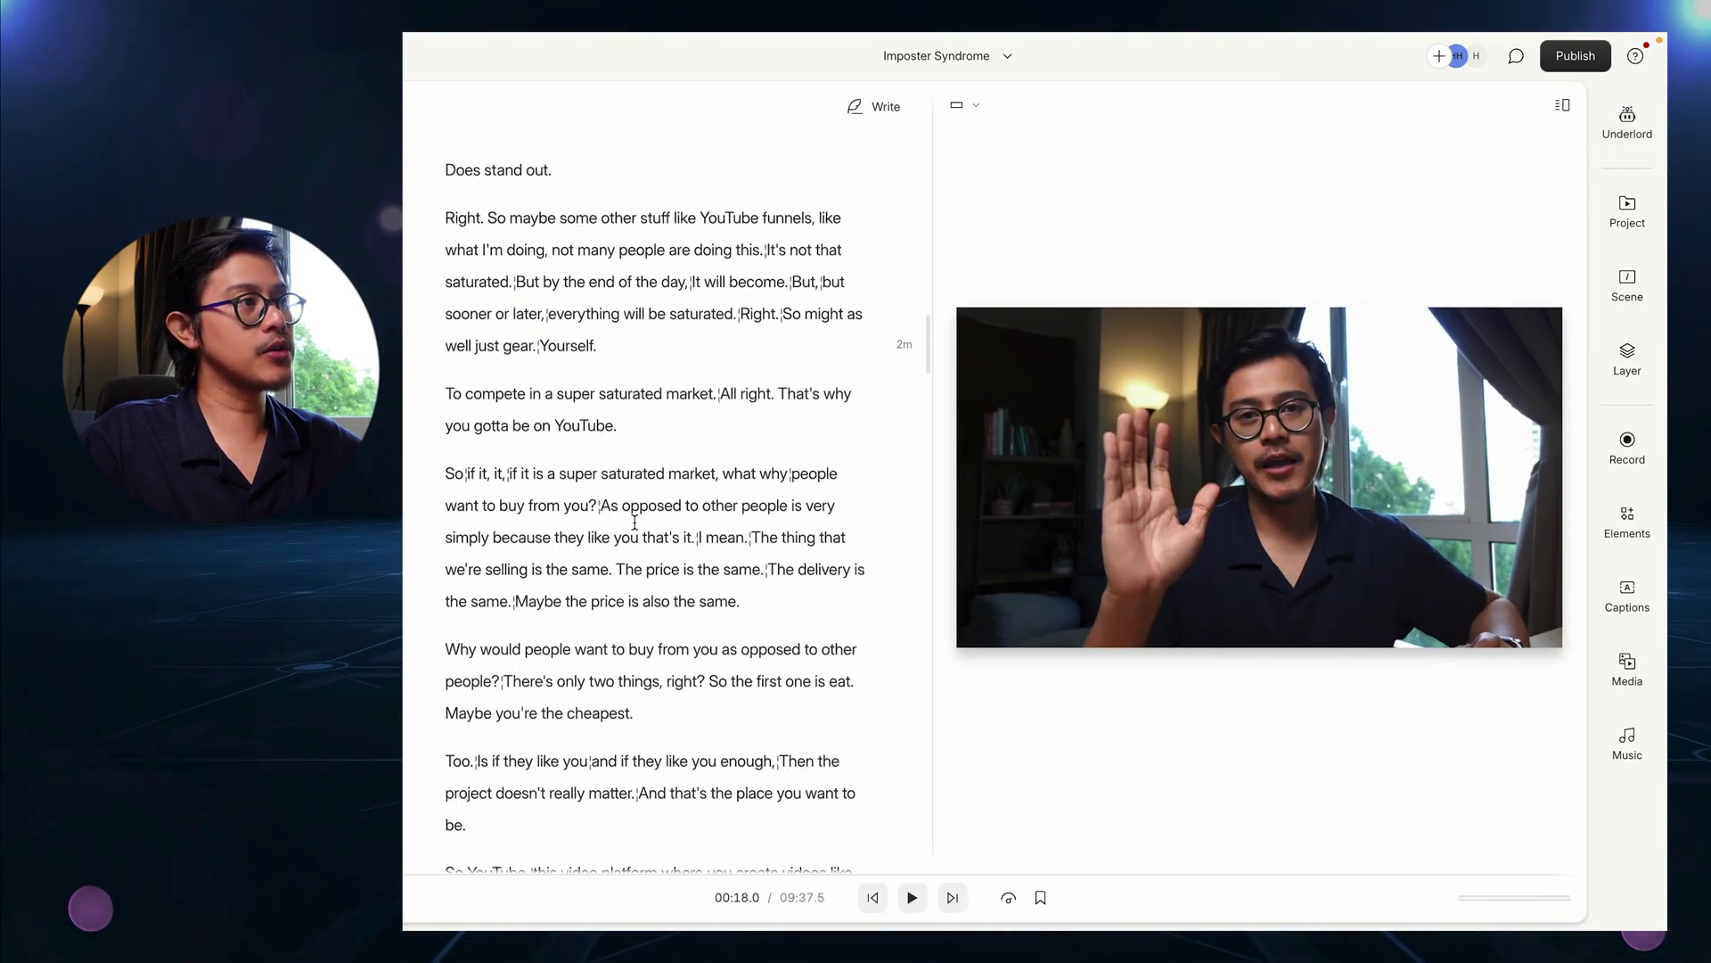
{"action": "scroll", "coordinate": [619, 356], "scroll_direction": "down", "scroll_amount": 1}
{"action": "left_click", "coordinate": [759, 383]}
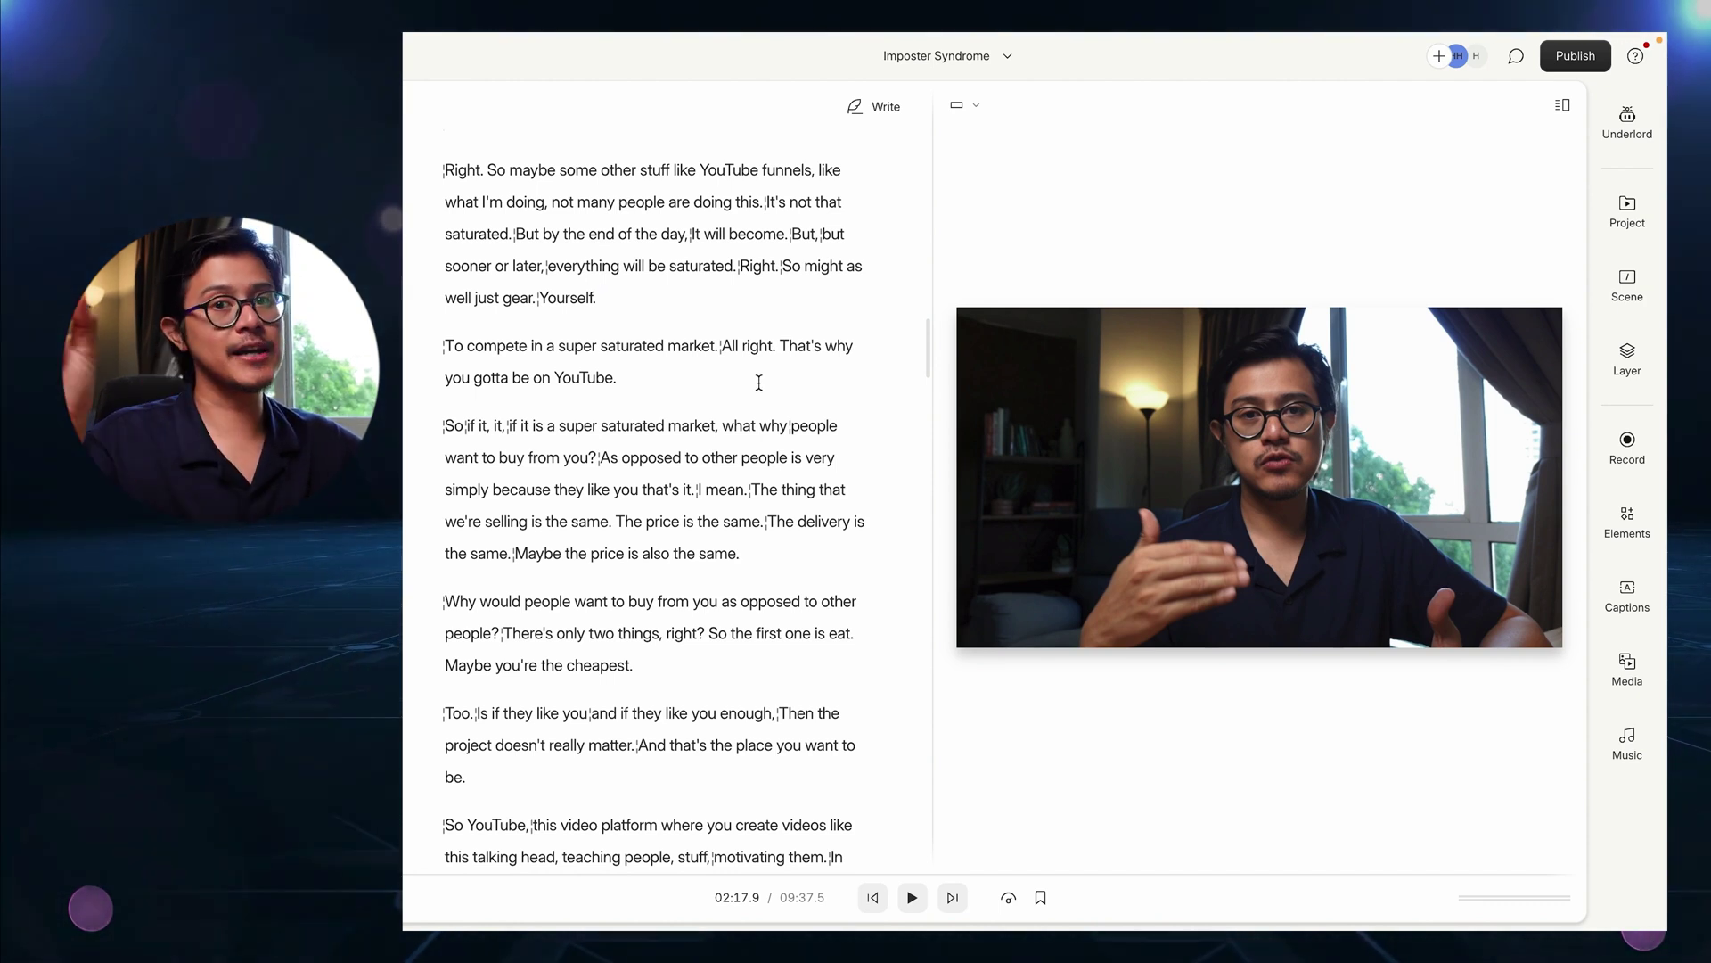
{"action": "scroll", "coordinate": [531, 646], "scroll_direction": "down", "scroll_amount": 1}
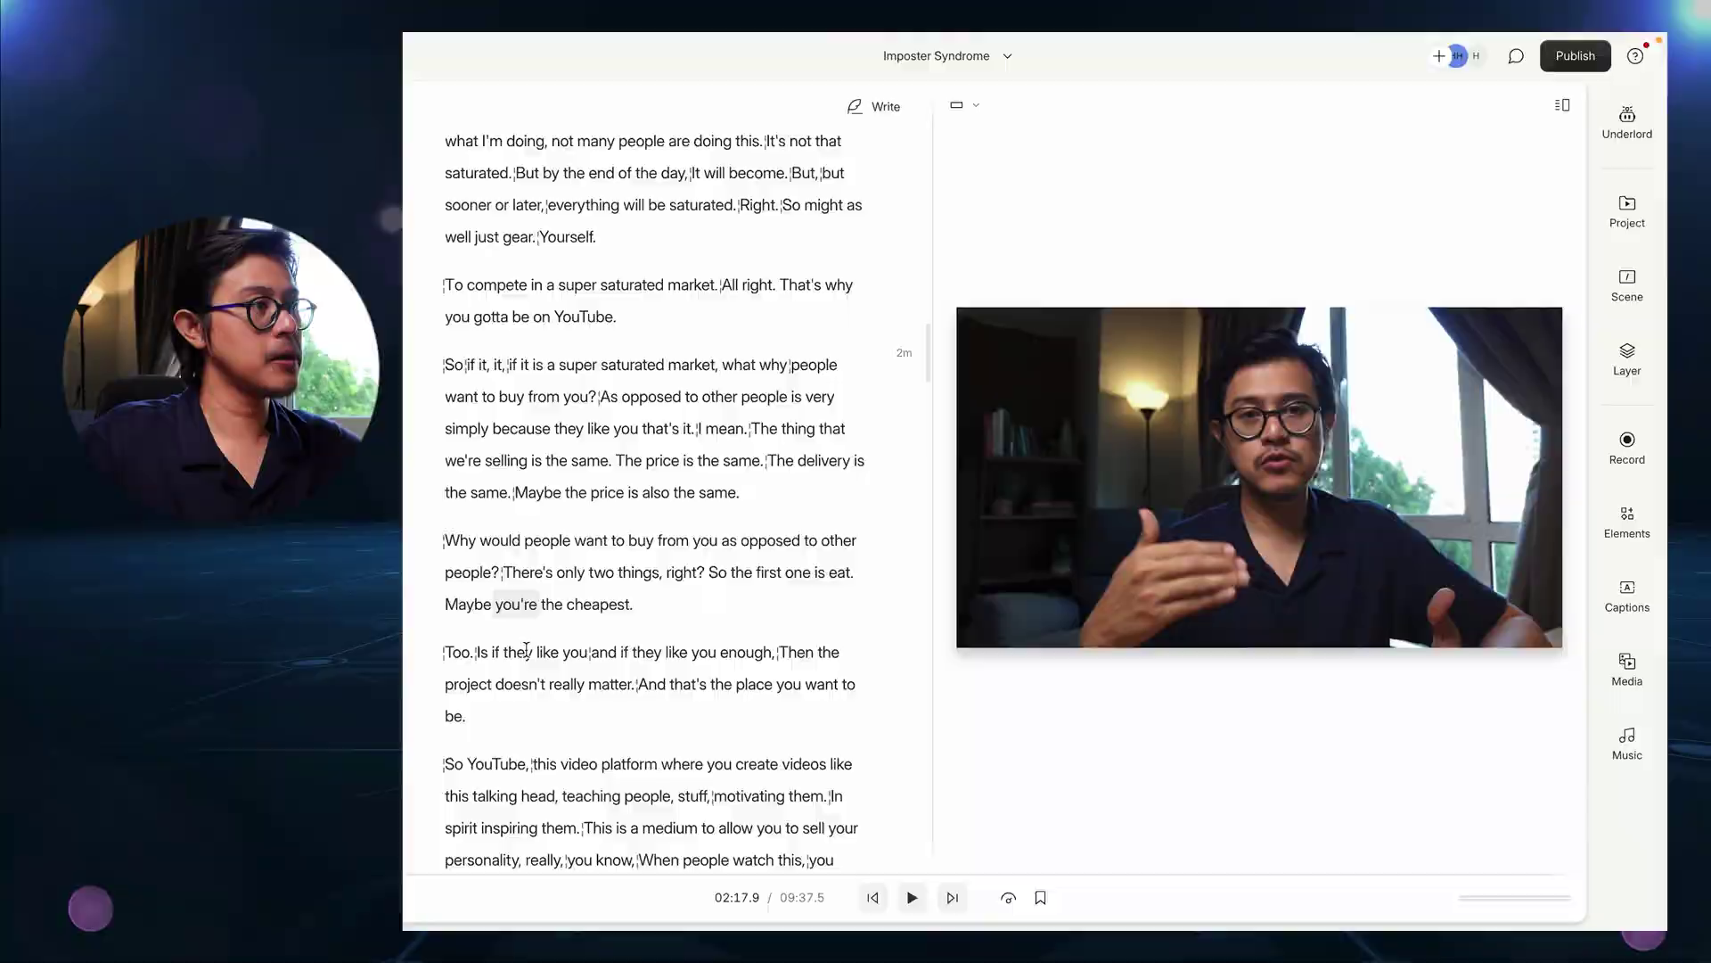
{"action": "scroll", "coordinate": [526, 648], "scroll_direction": "down", "scroll_amount": 4}
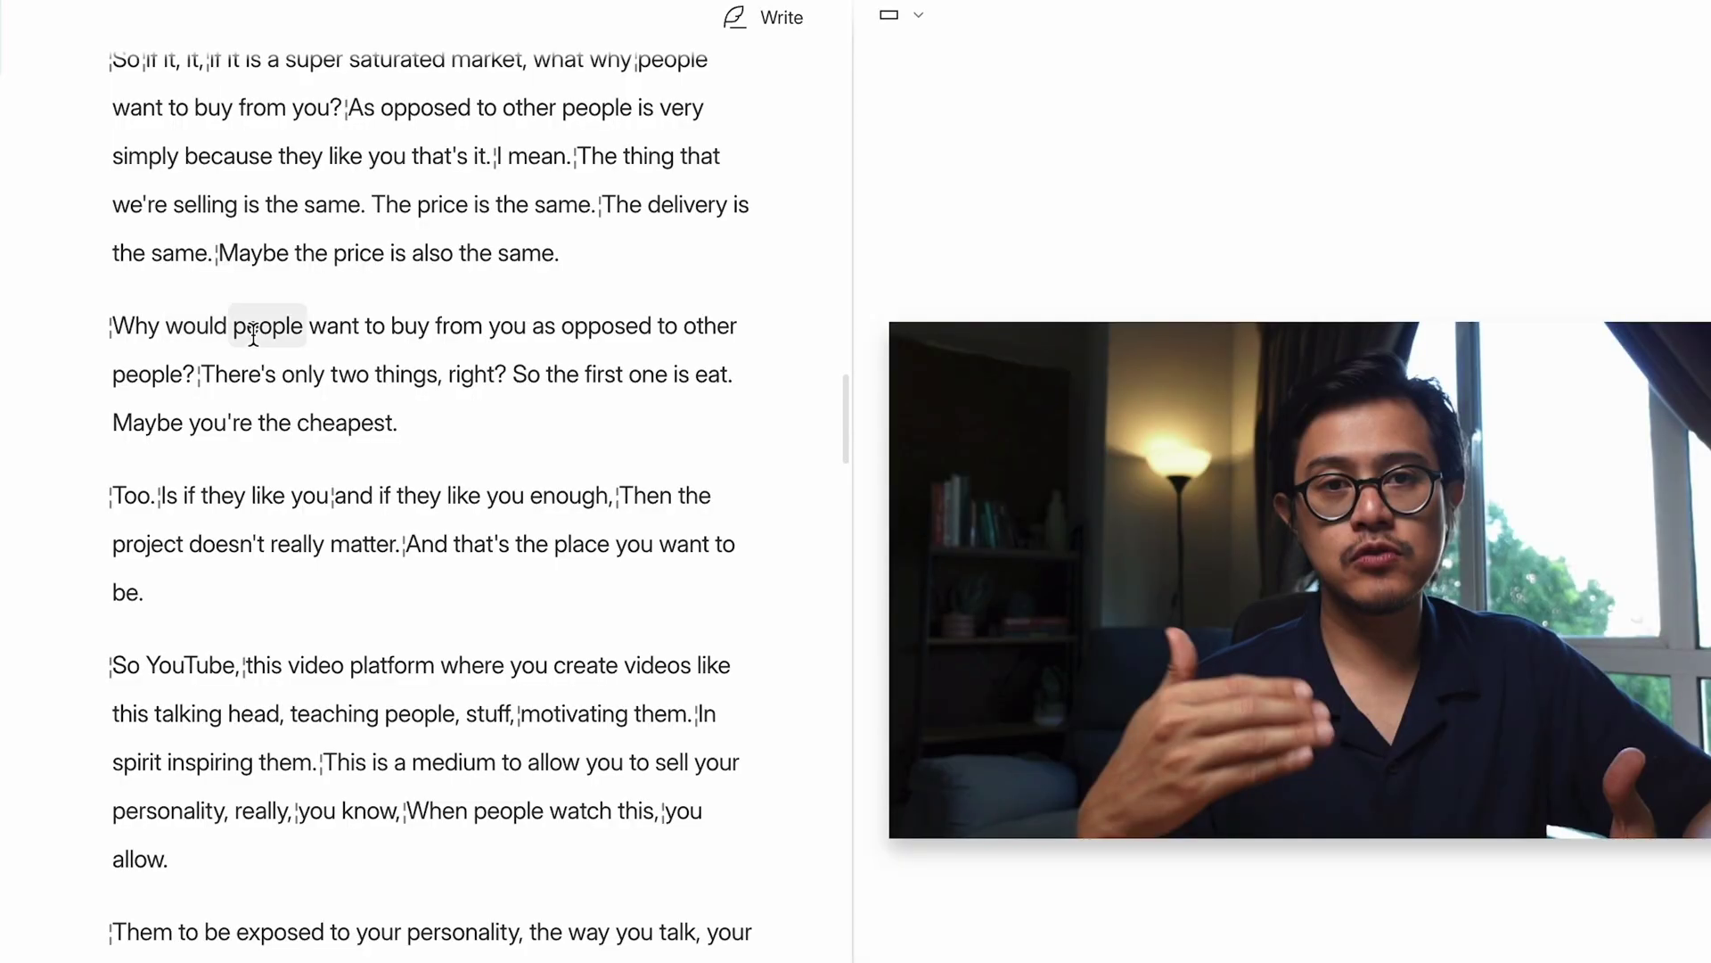
{"action": "left_click", "coordinate": [627, 260]}
{"action": "key", "text": "Return"}
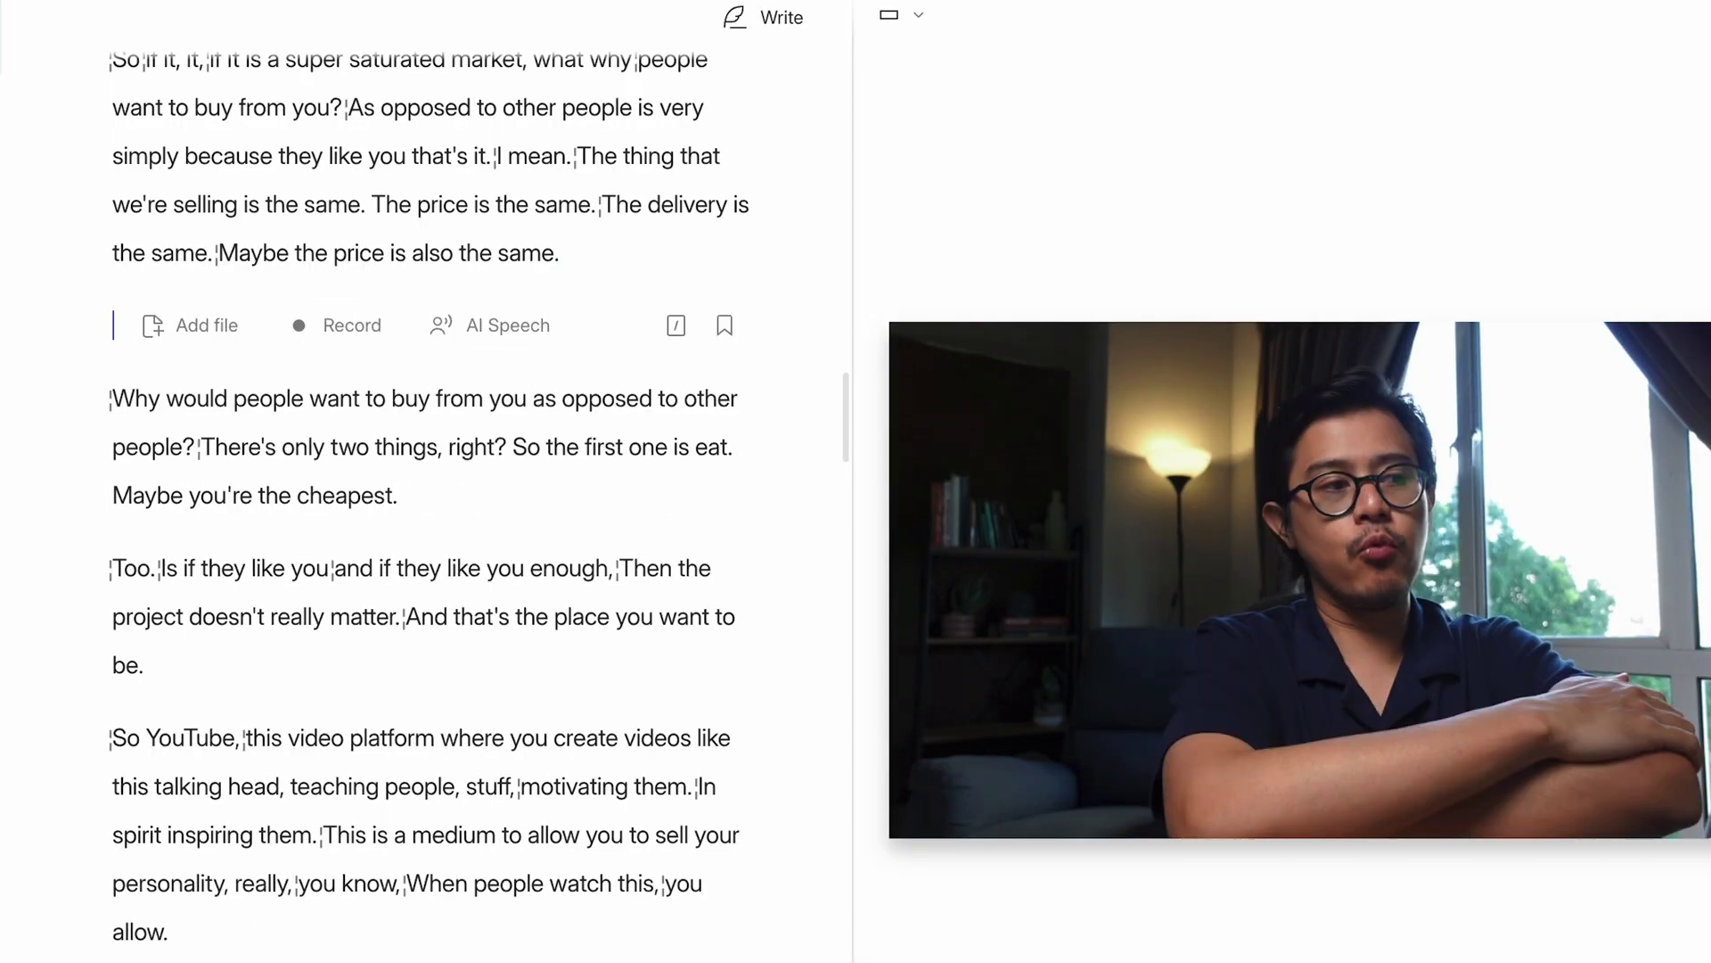
- Add chapter markers 'Why People Buy From You' and 'Root Cause for Imposter Syndrome' to the transcript
{"action": "key", "text": "shift+3"}
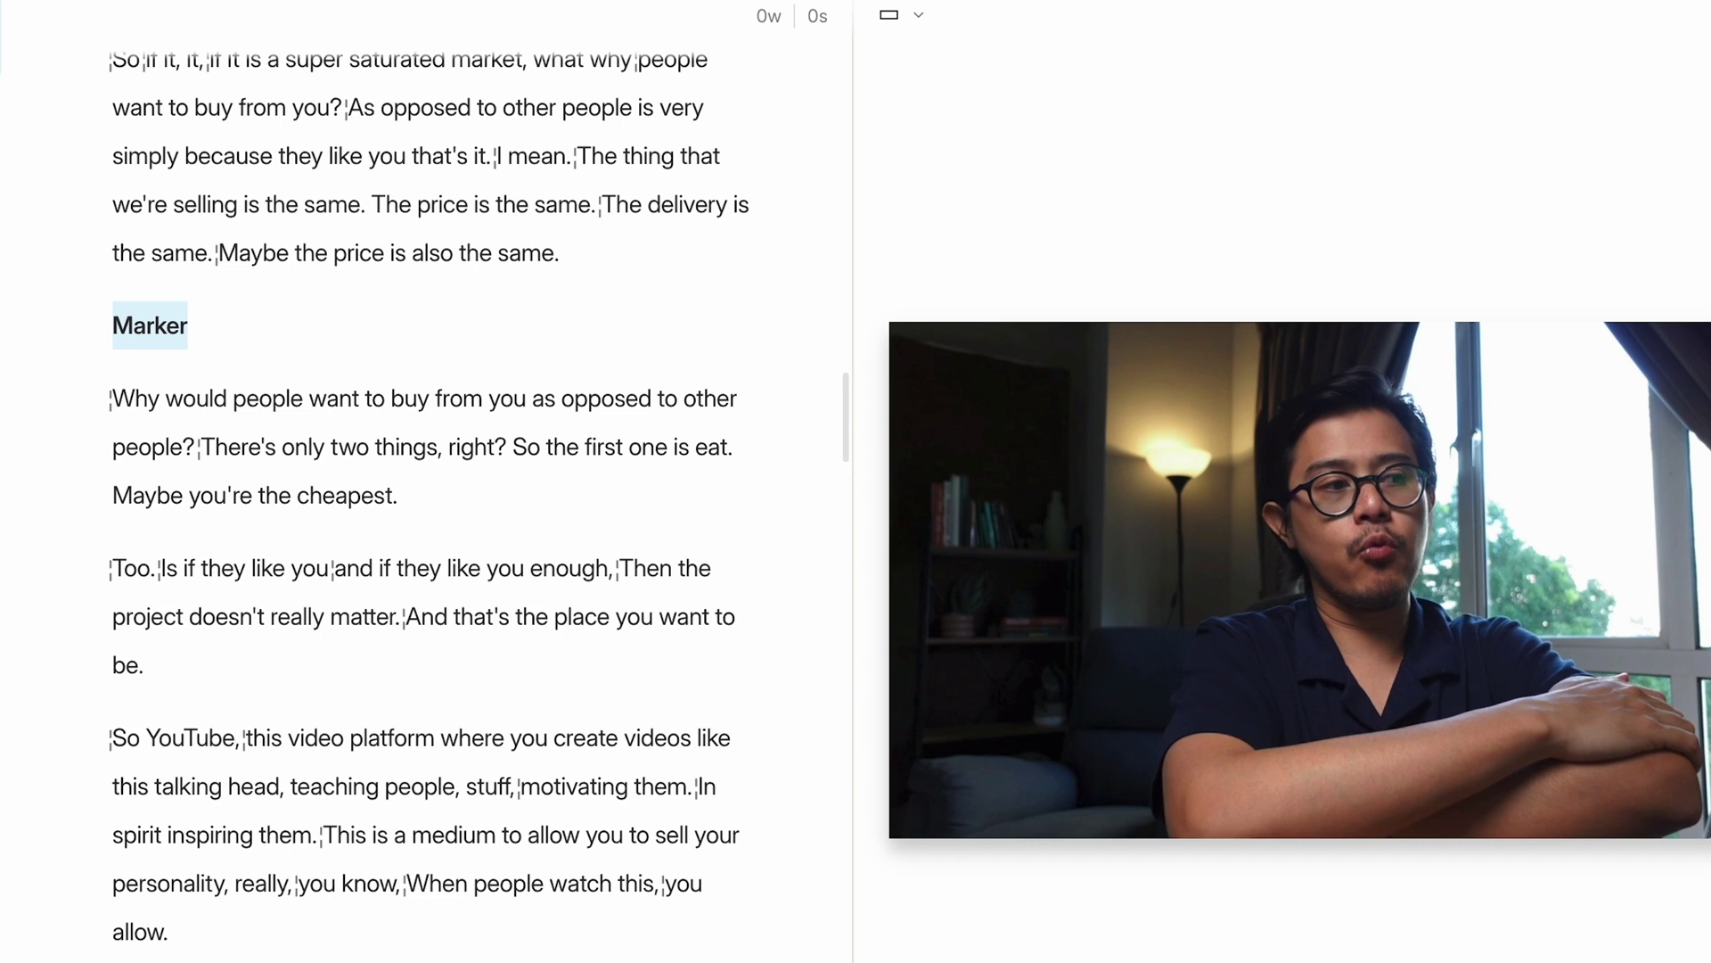
{"action": "type", "text": "Why People Buy From You"}
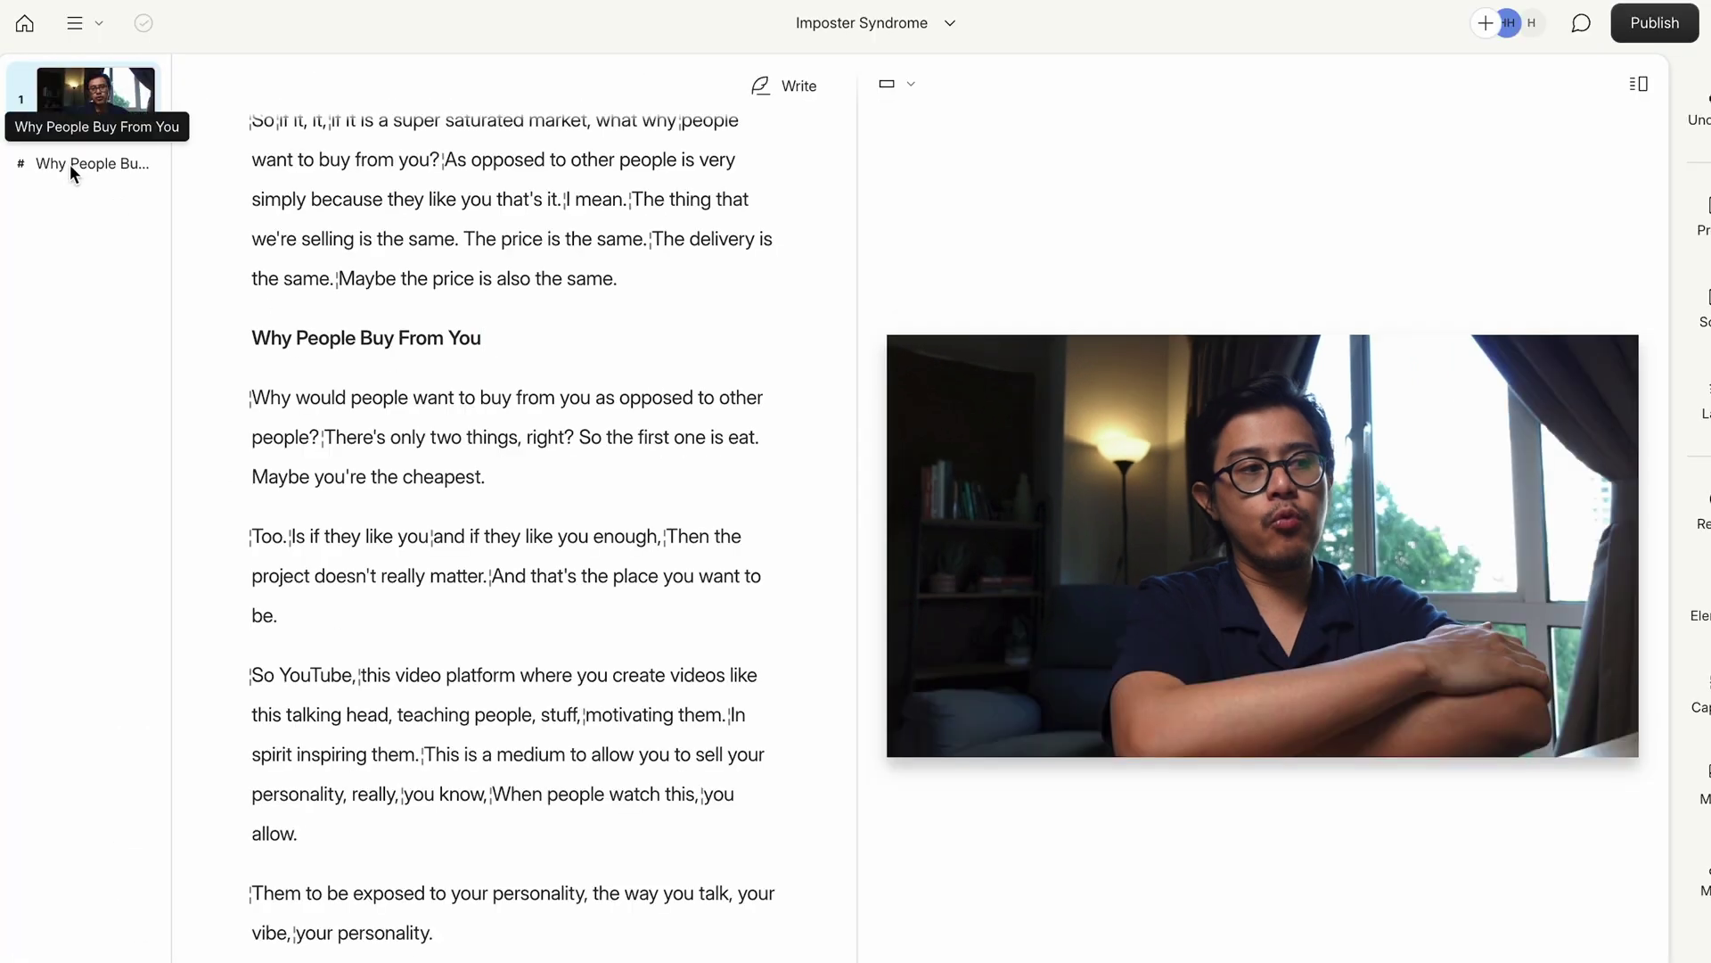
{"action": "left_click", "coordinate": [268, 338]}
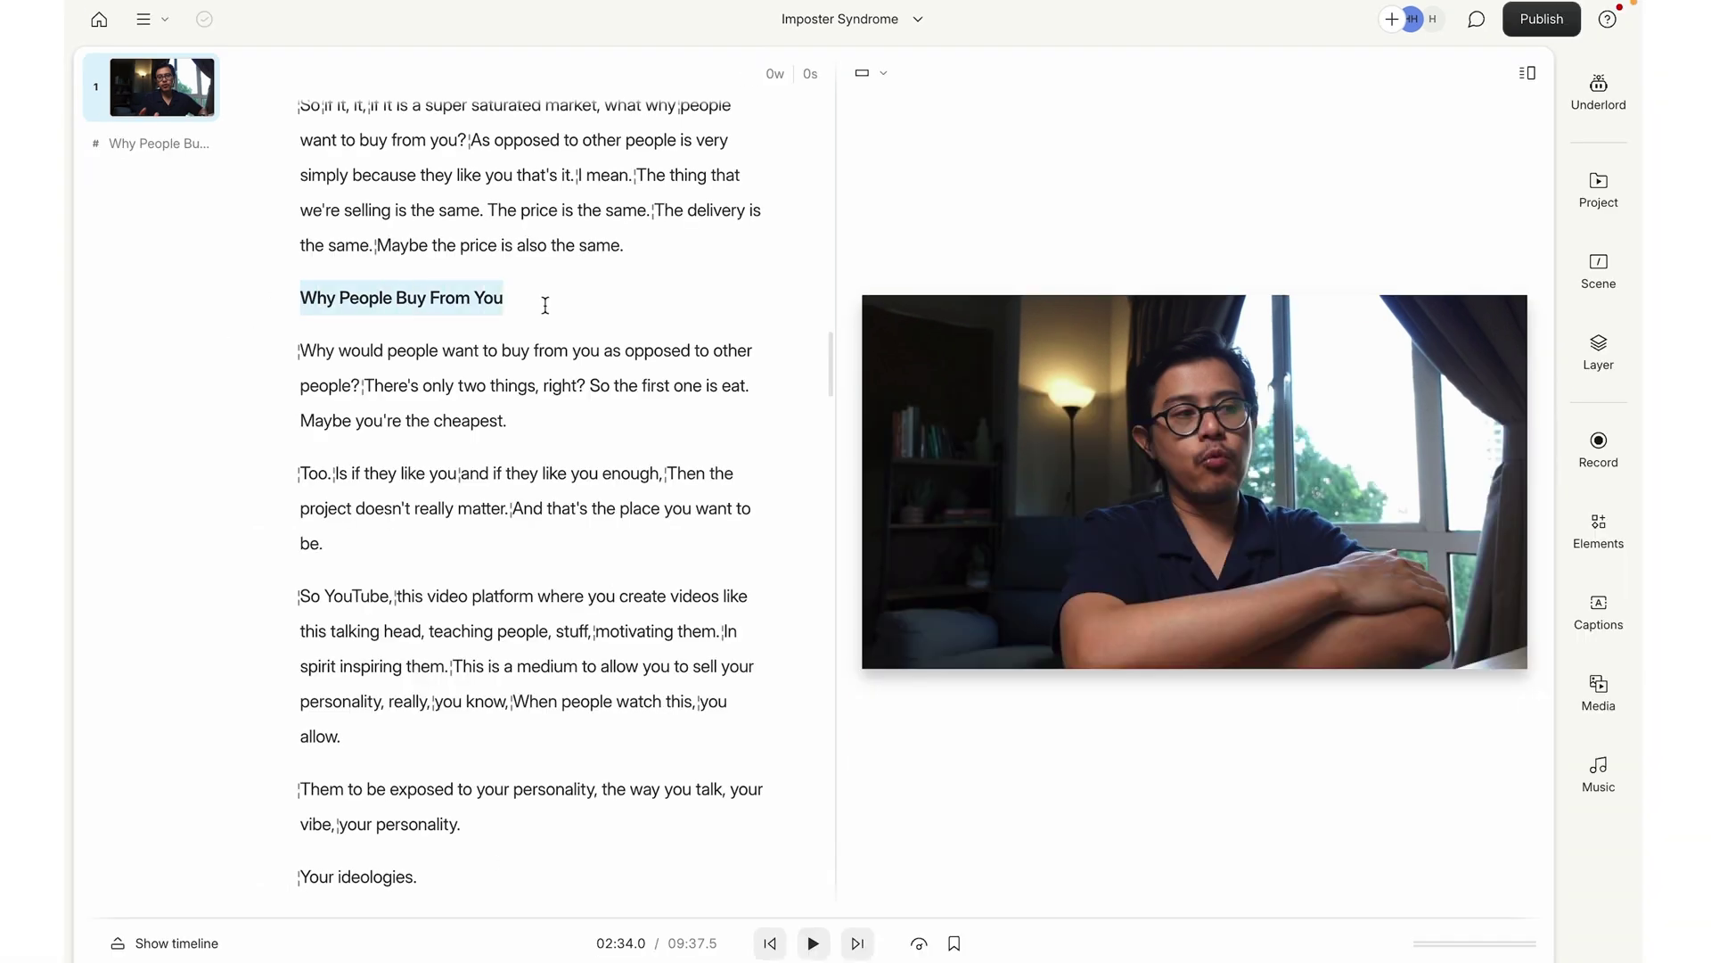
{"action": "scroll", "coordinate": [439, 624], "scroll_direction": "down", "scroll_amount": 8}
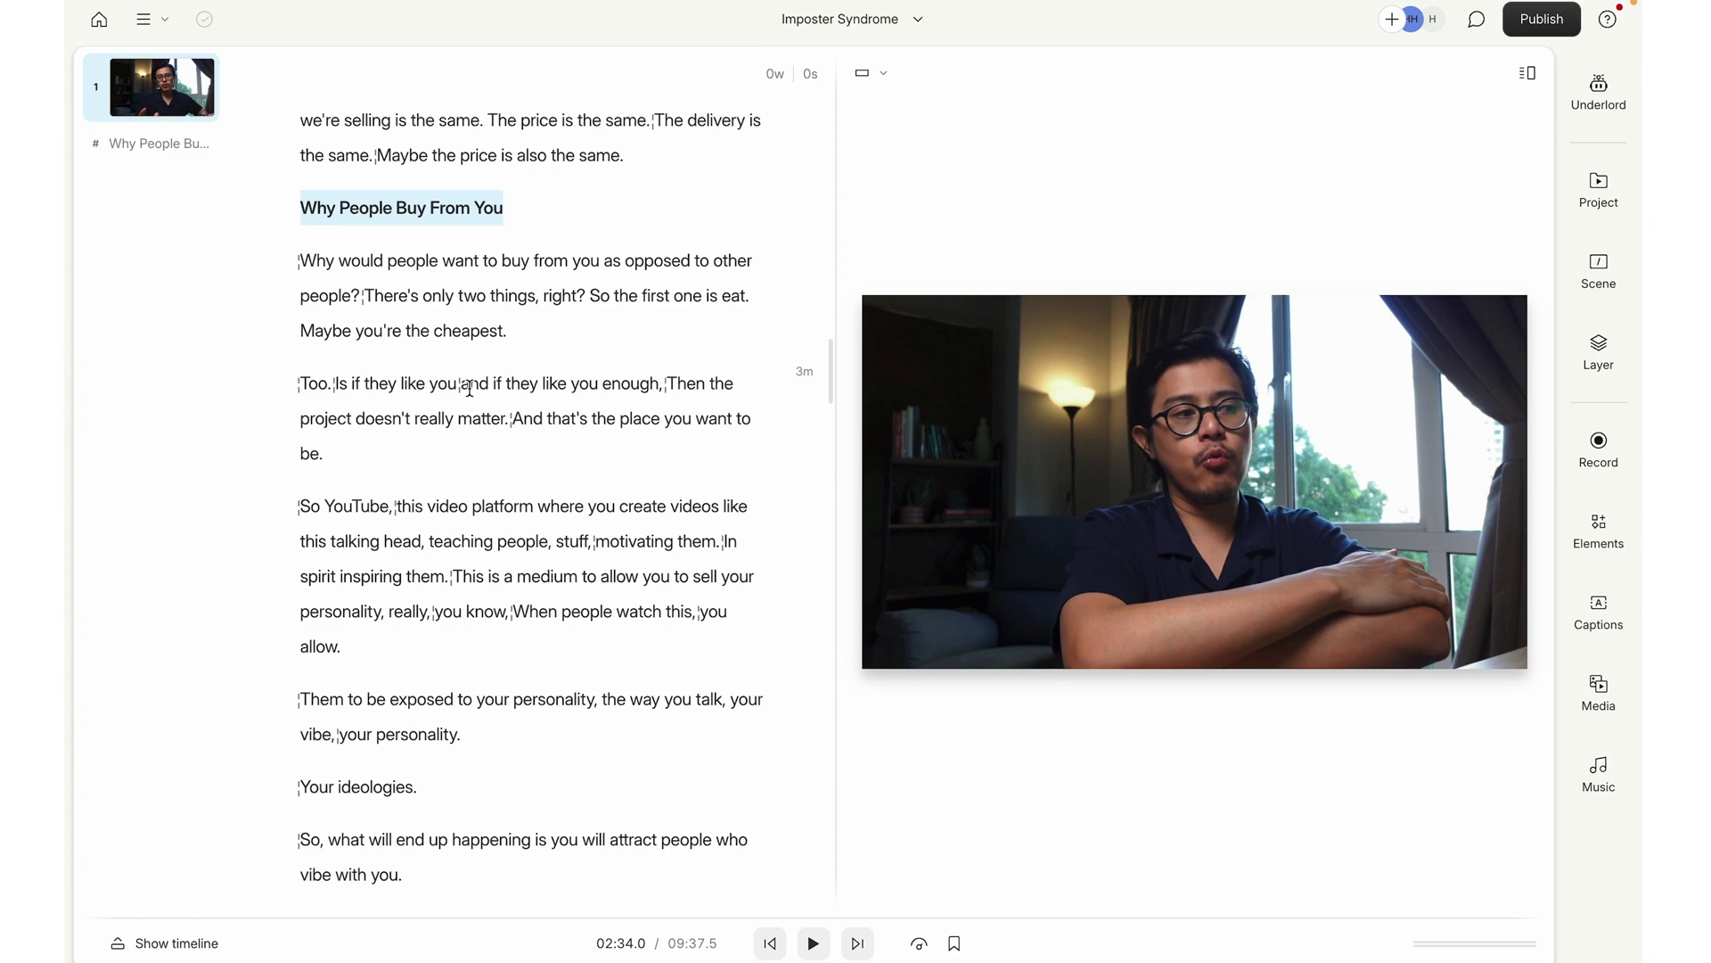
{"action": "left_click", "coordinate": [440, 624]}
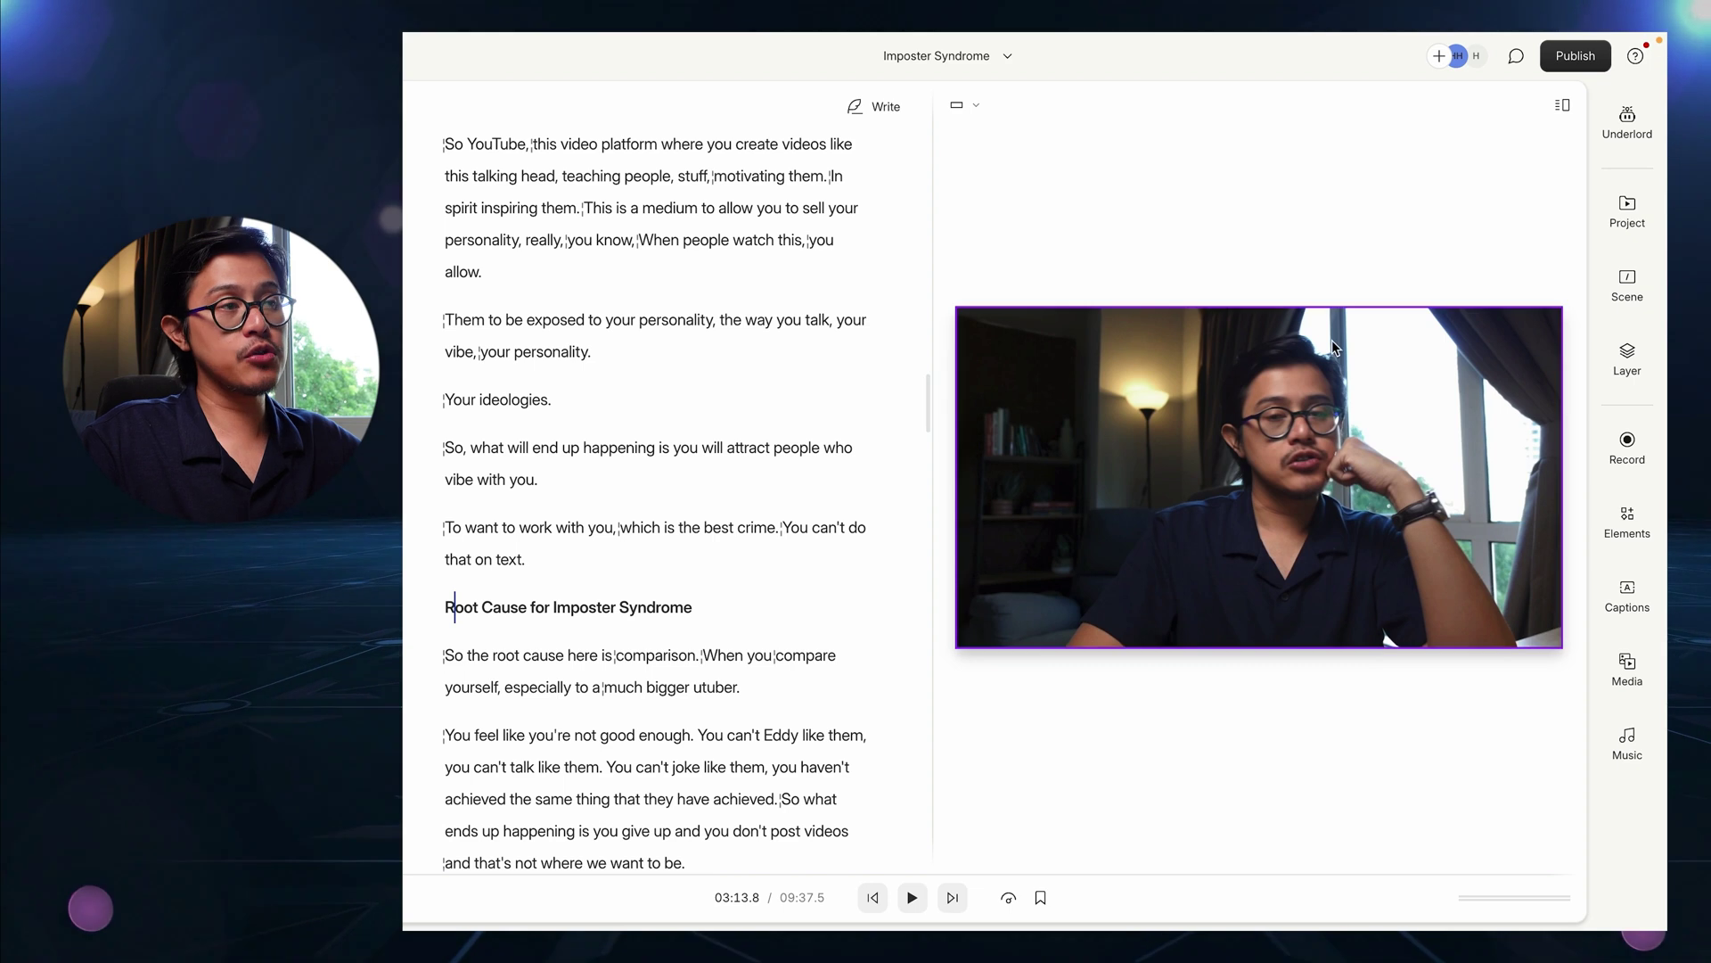
- Generate AI chapter titles with Underlord's Add chapters and copy the resulting list
{"action": "left_click", "coordinate": [1640, 139]}
{"action": "left_click", "coordinate": [1392, 441]}
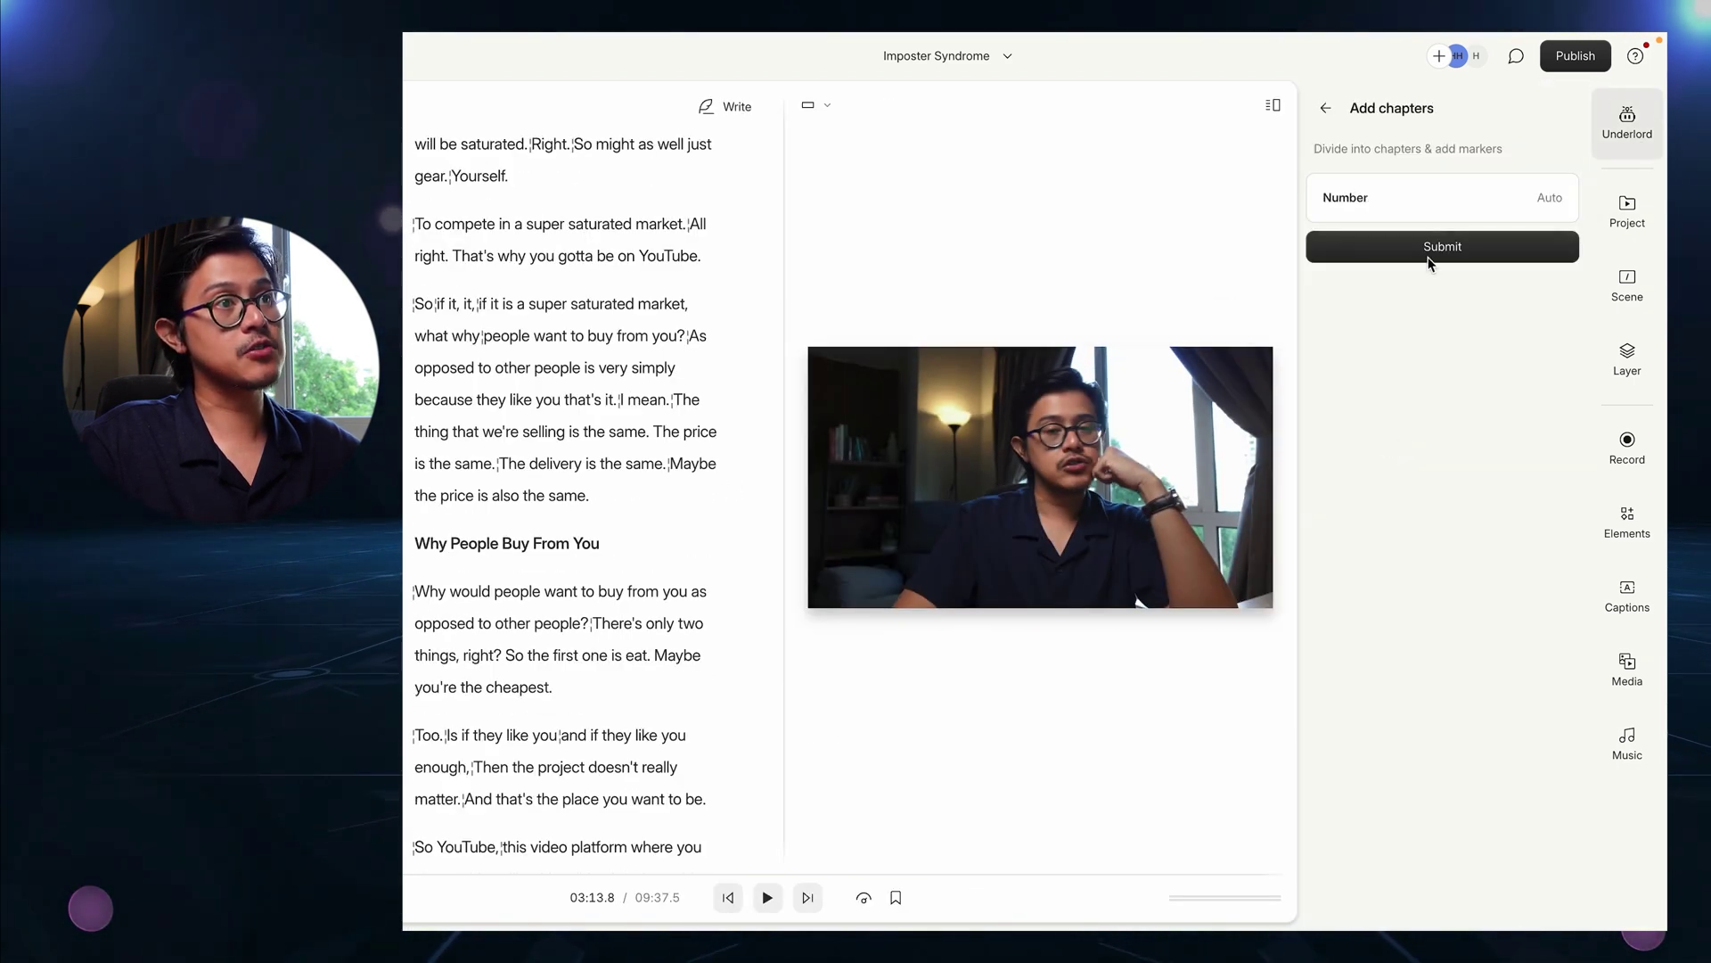
{"action": "left_click", "coordinate": [1424, 248]}
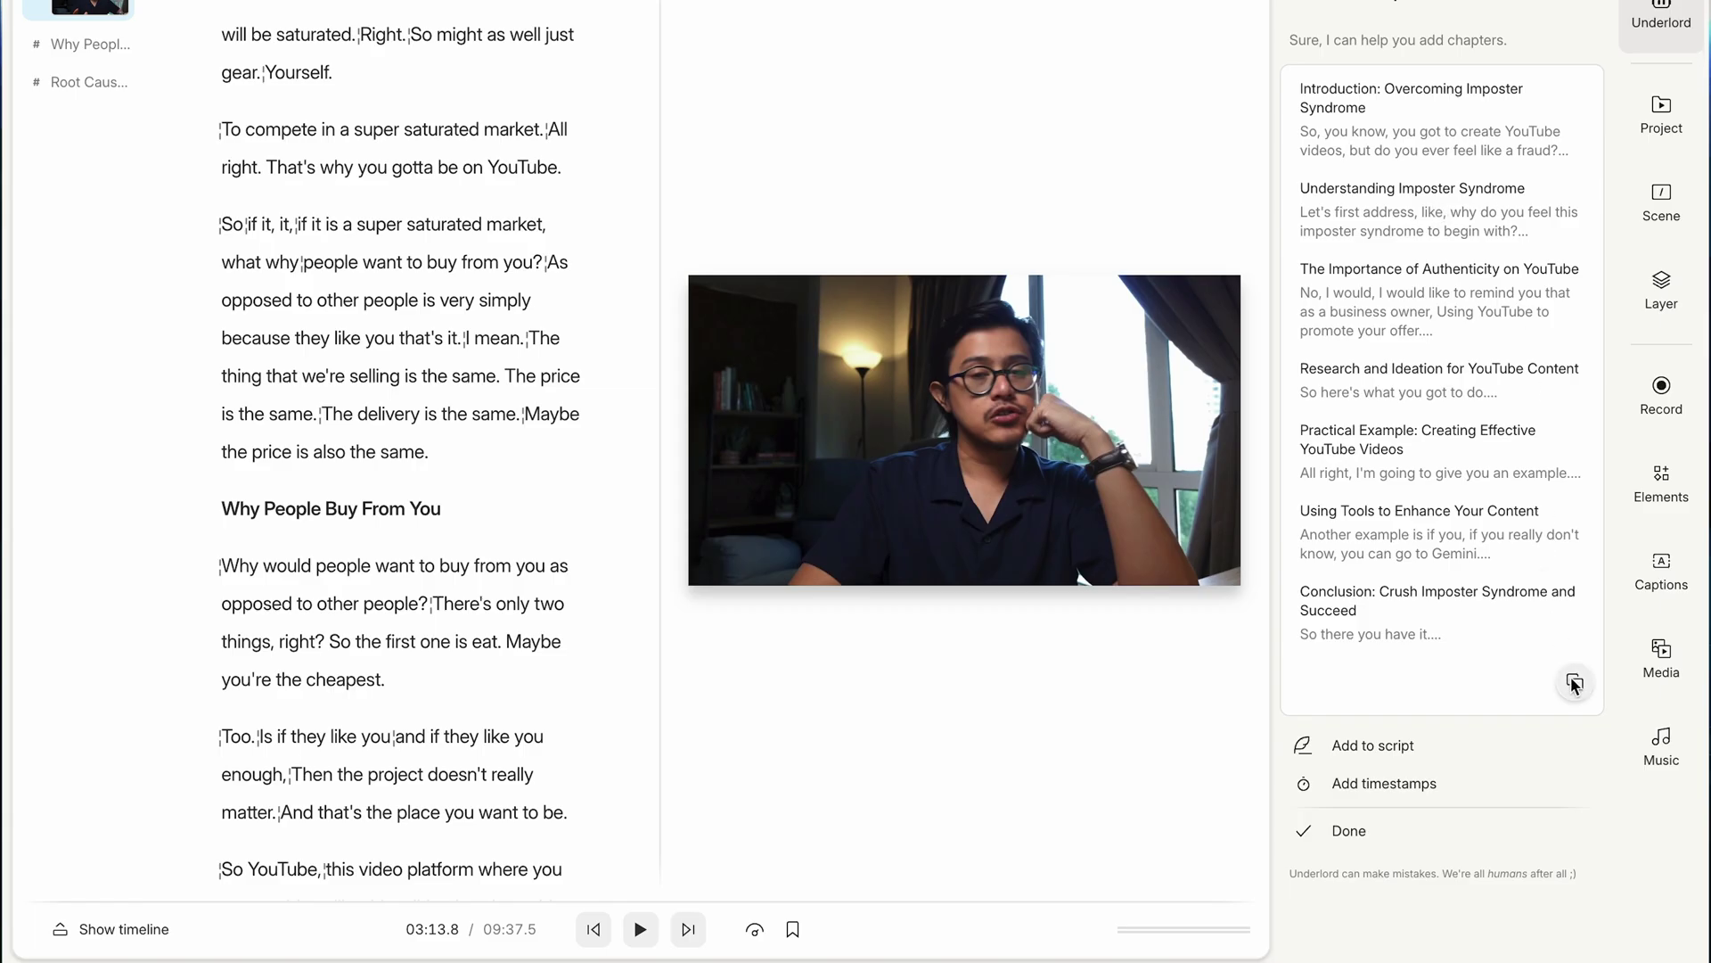
{"action": "left_click", "coordinate": [1574, 683]}
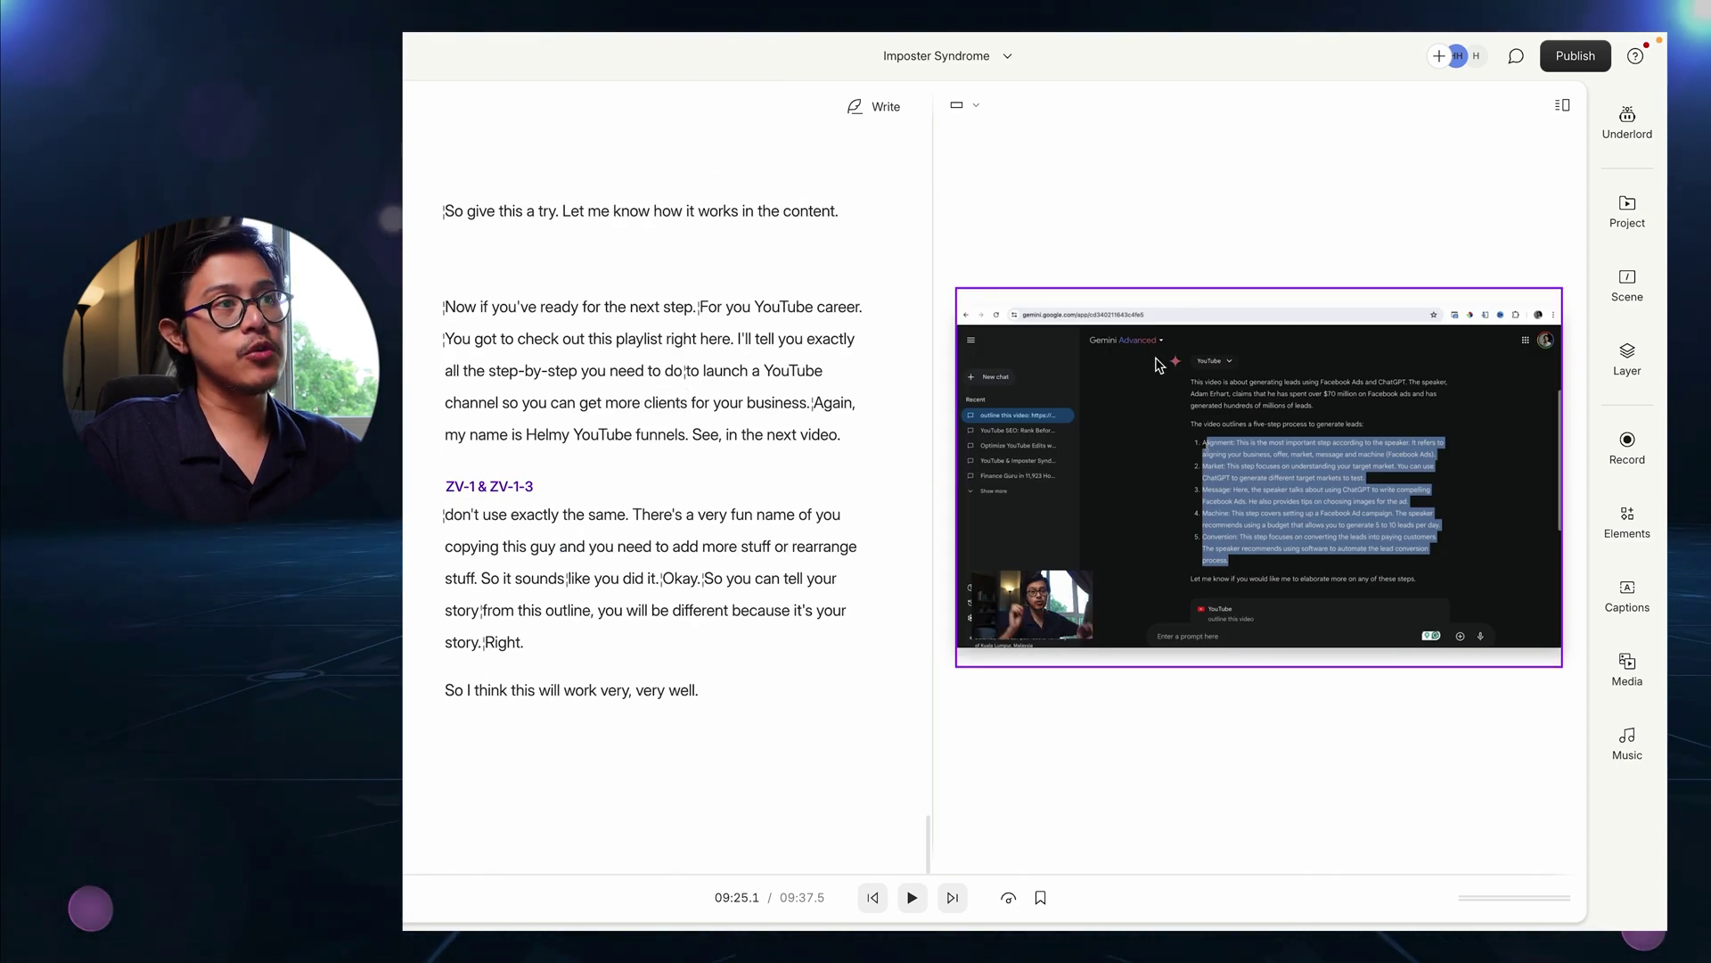
- Select the webcam picture-in-picture clip and nudge it into a new position
{"action": "left_click", "coordinate": [1017, 607]}
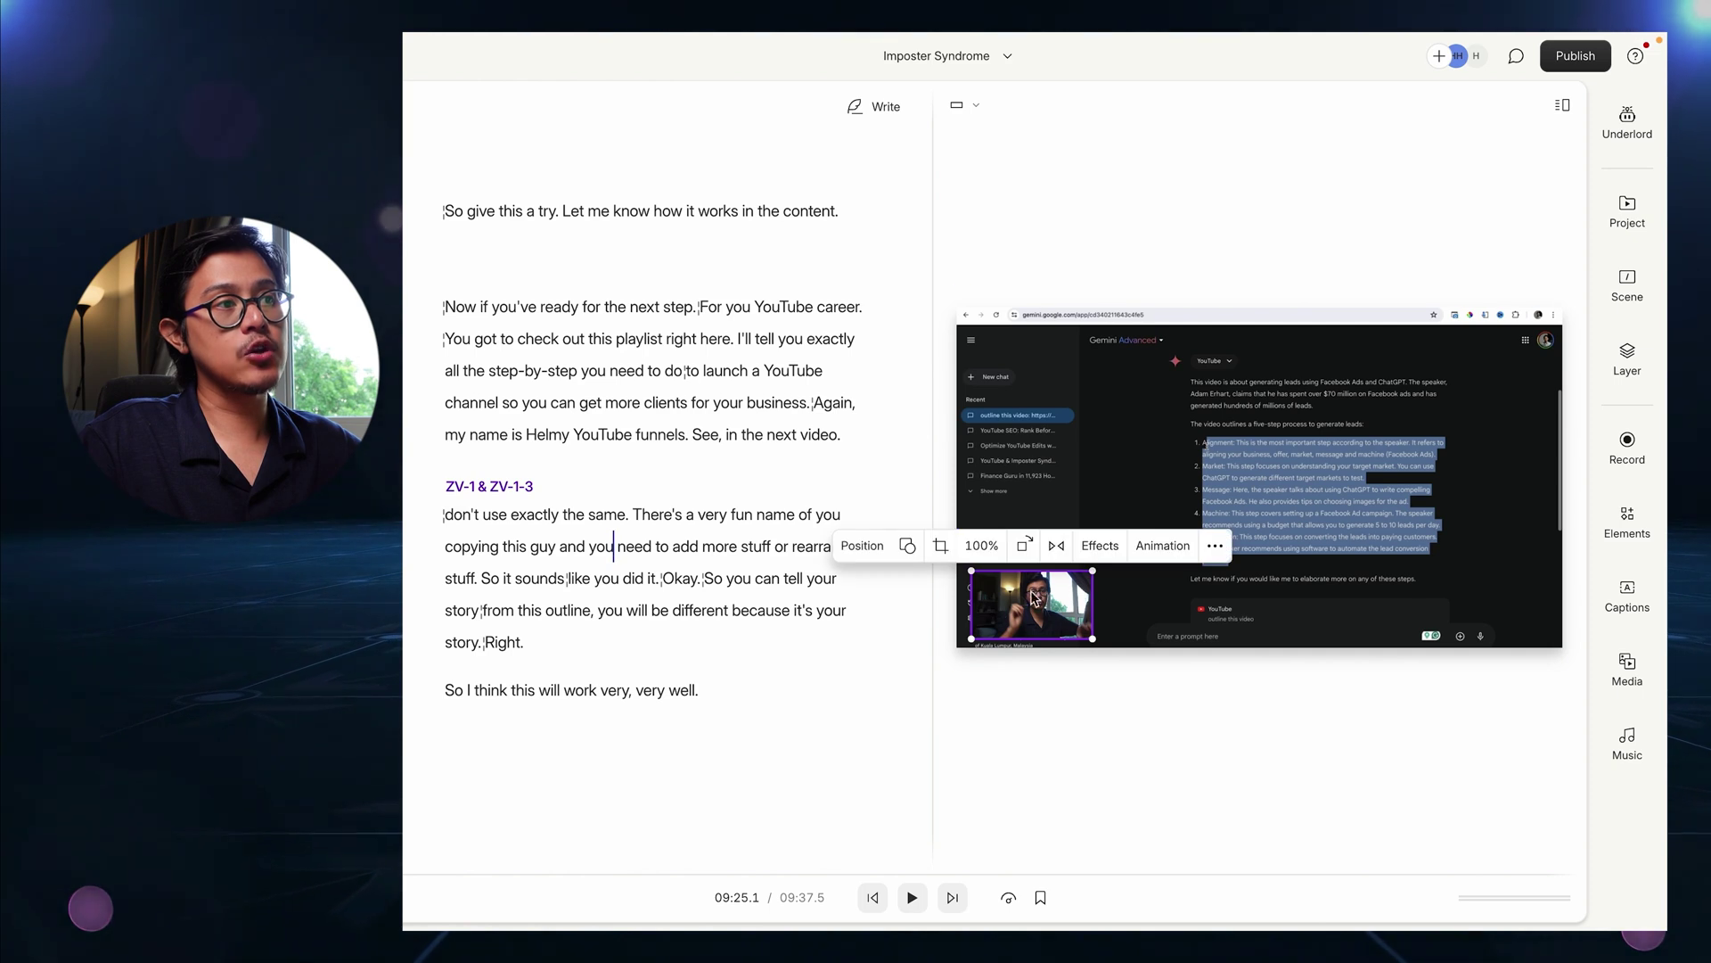
{"action": "key", "text": "space"}
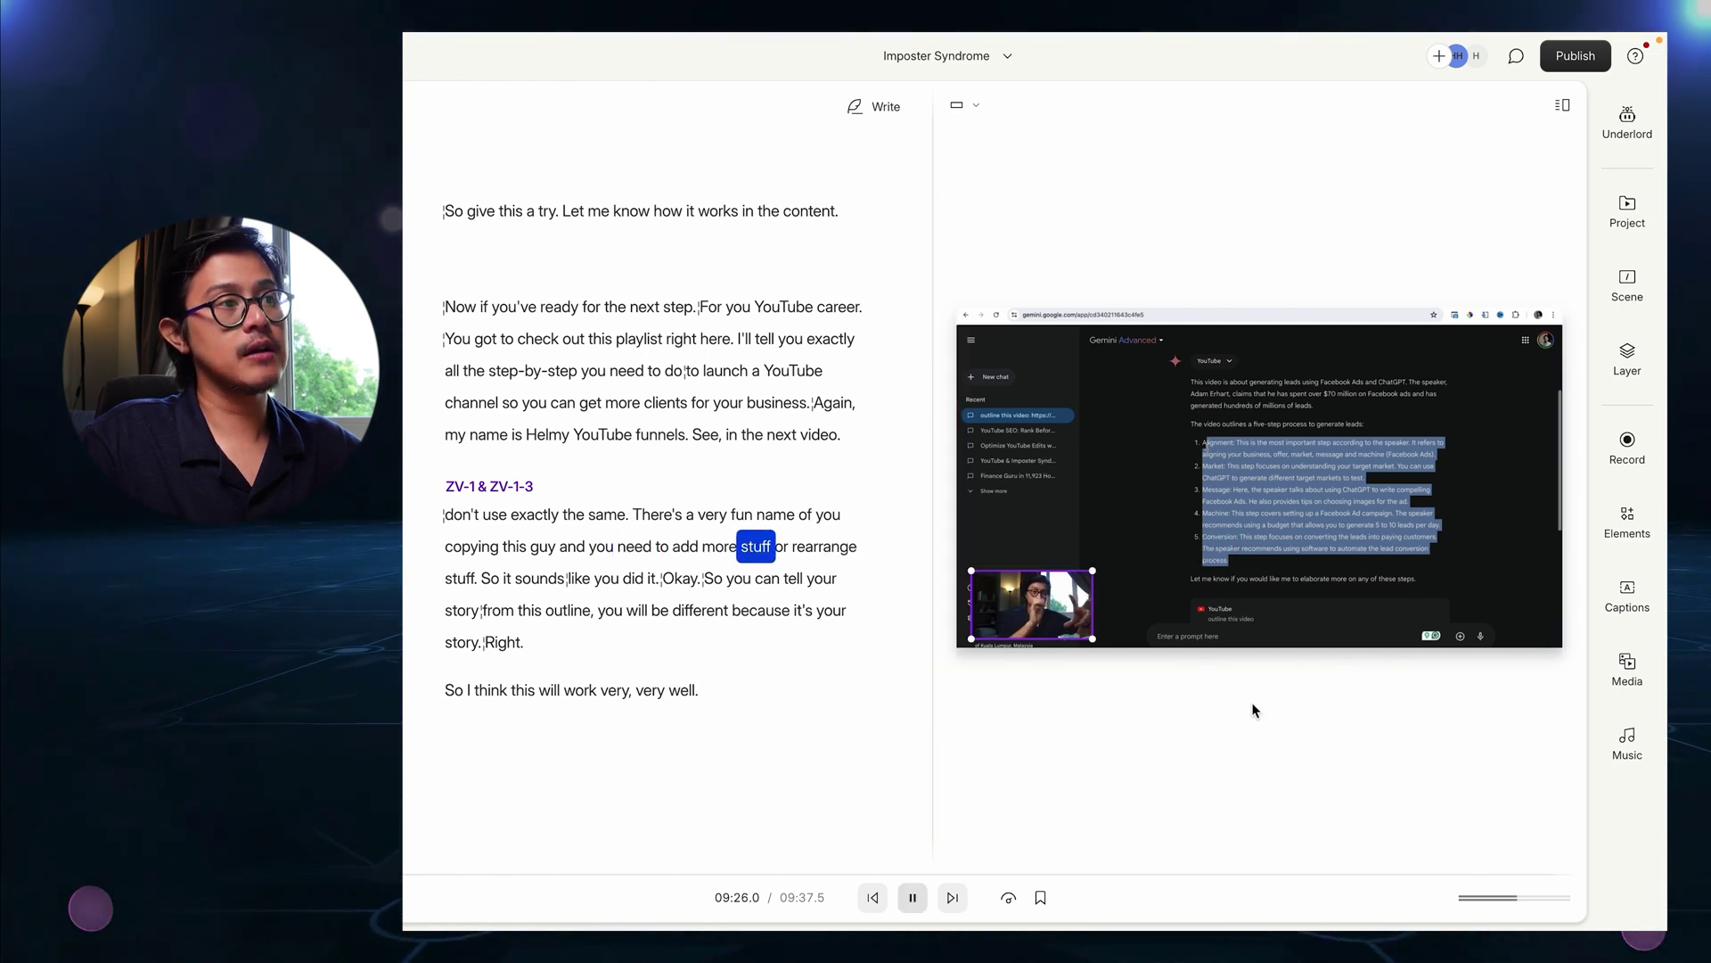
{"action": "key", "text": "space"}
{"action": "left_click_drag", "start_coordinate": [1026, 603], "coordinate": [1025, 563]}
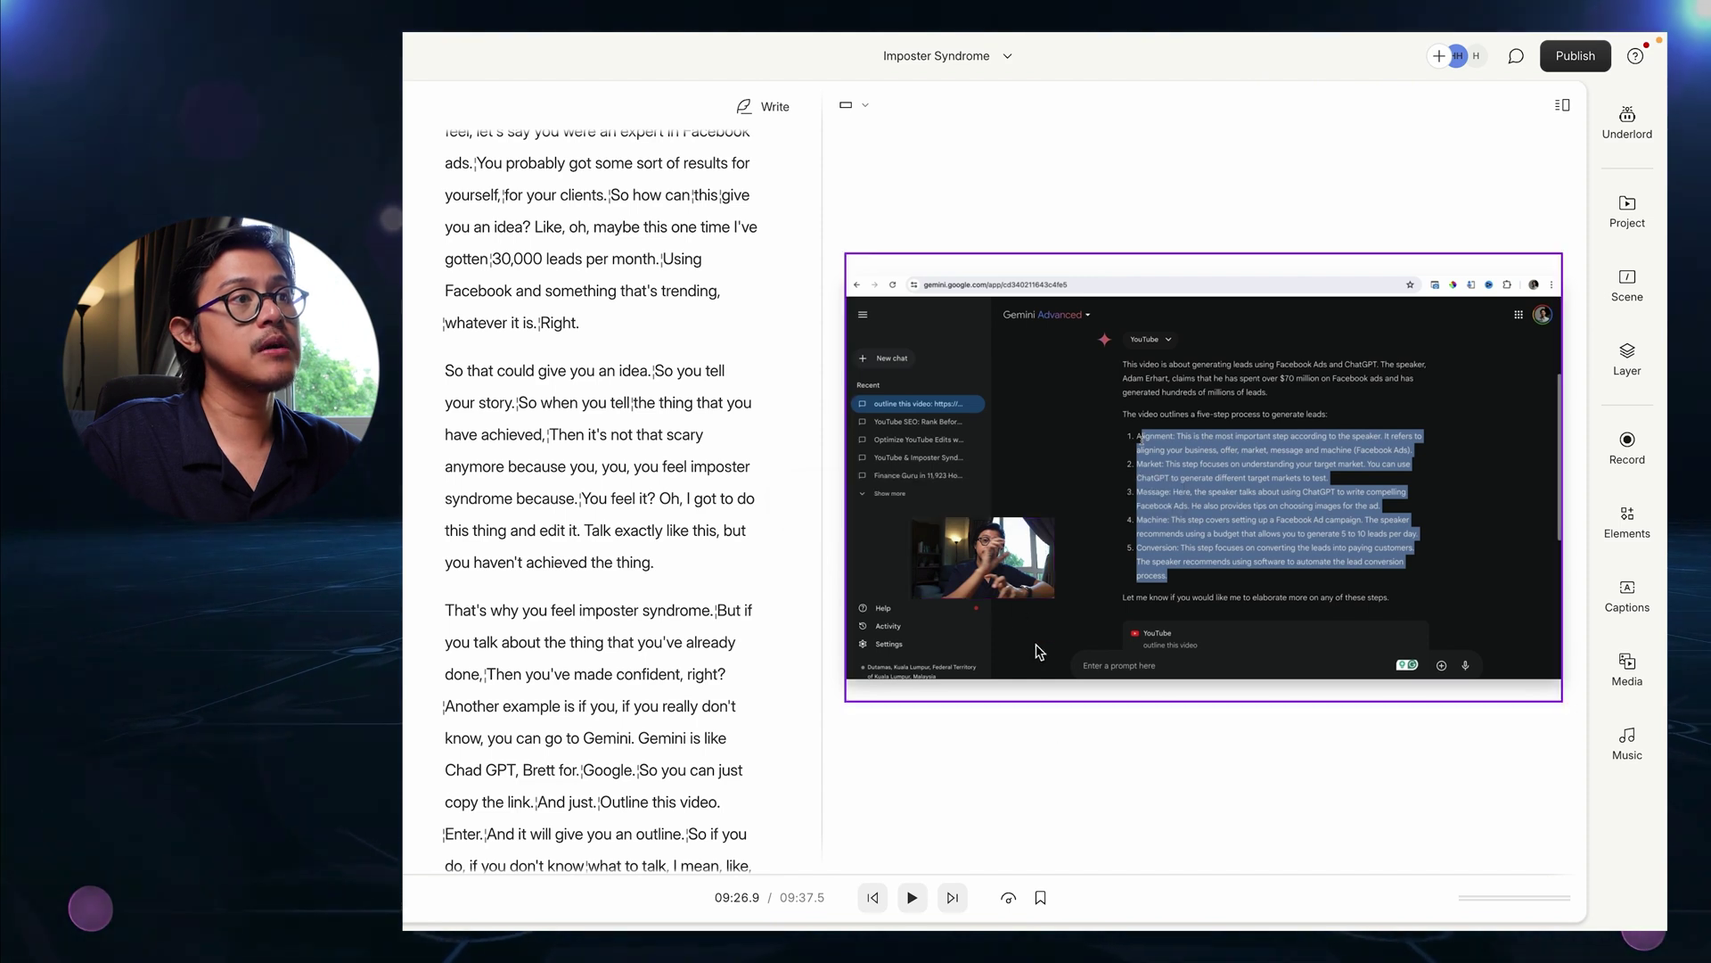
{"action": "left_click_drag", "start_coordinate": [1024, 568], "coordinate": [1021, 579]}
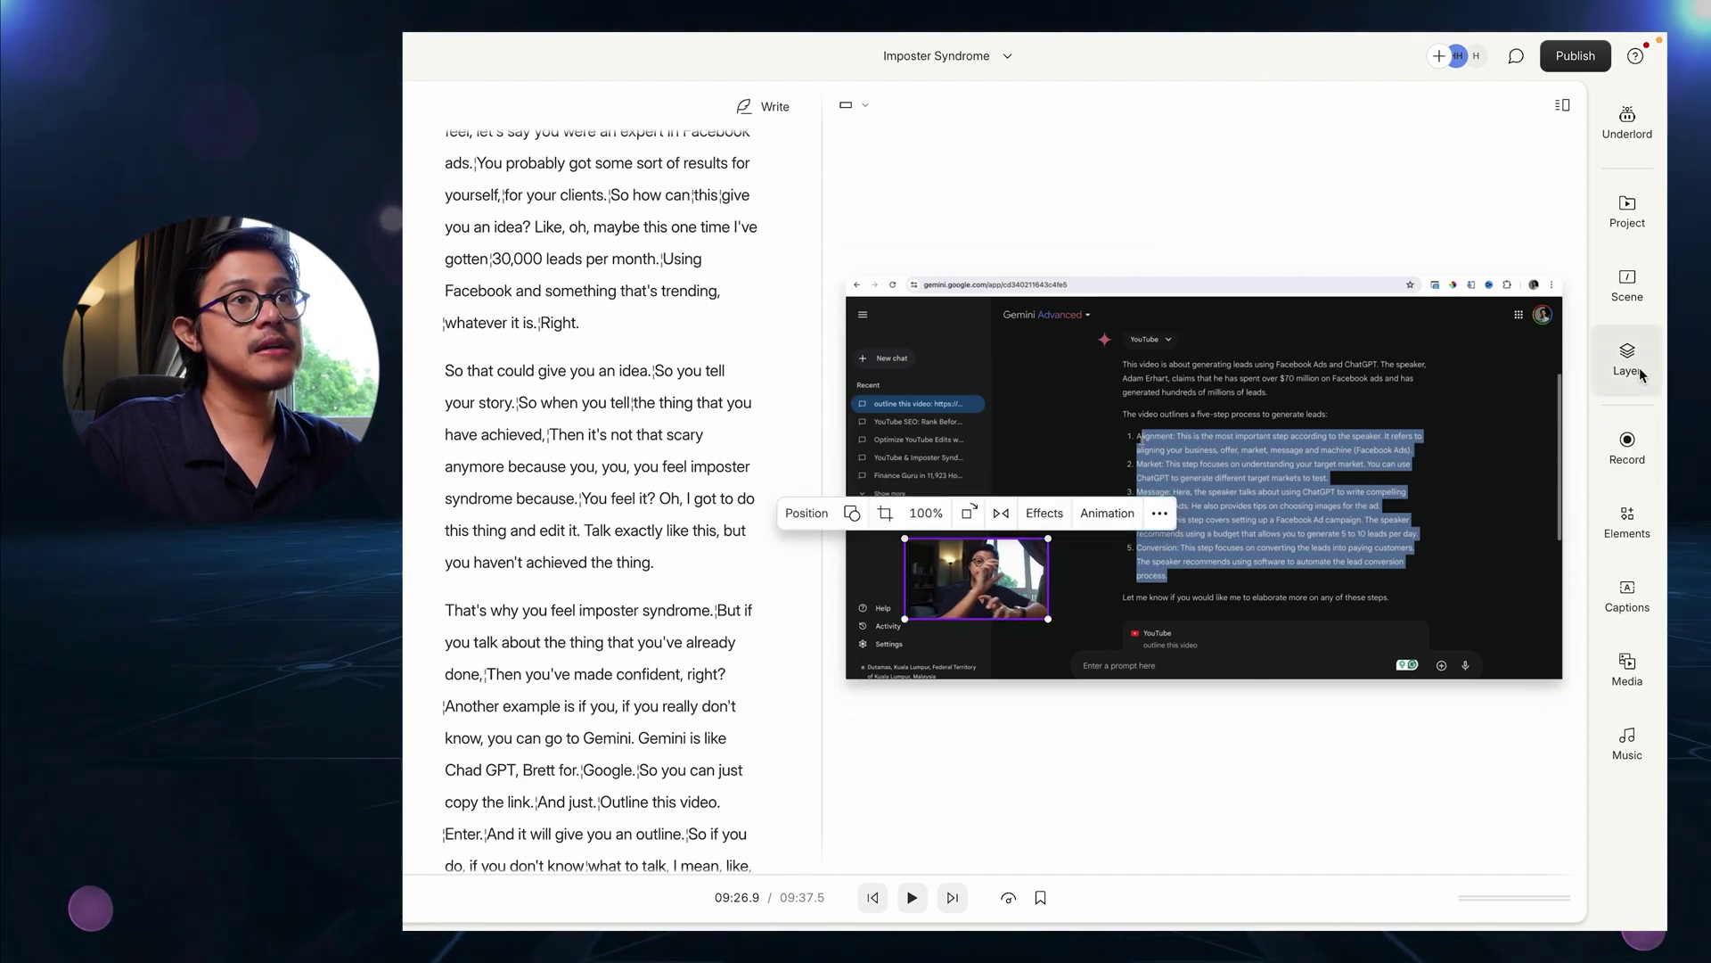
- Resize the webcam overlay to a 640×640 circle with 500 corner radius, moved up-left
{"action": "left_click", "coordinate": [1627, 356]}
{"action": "left_click", "coordinate": [1398, 634]}
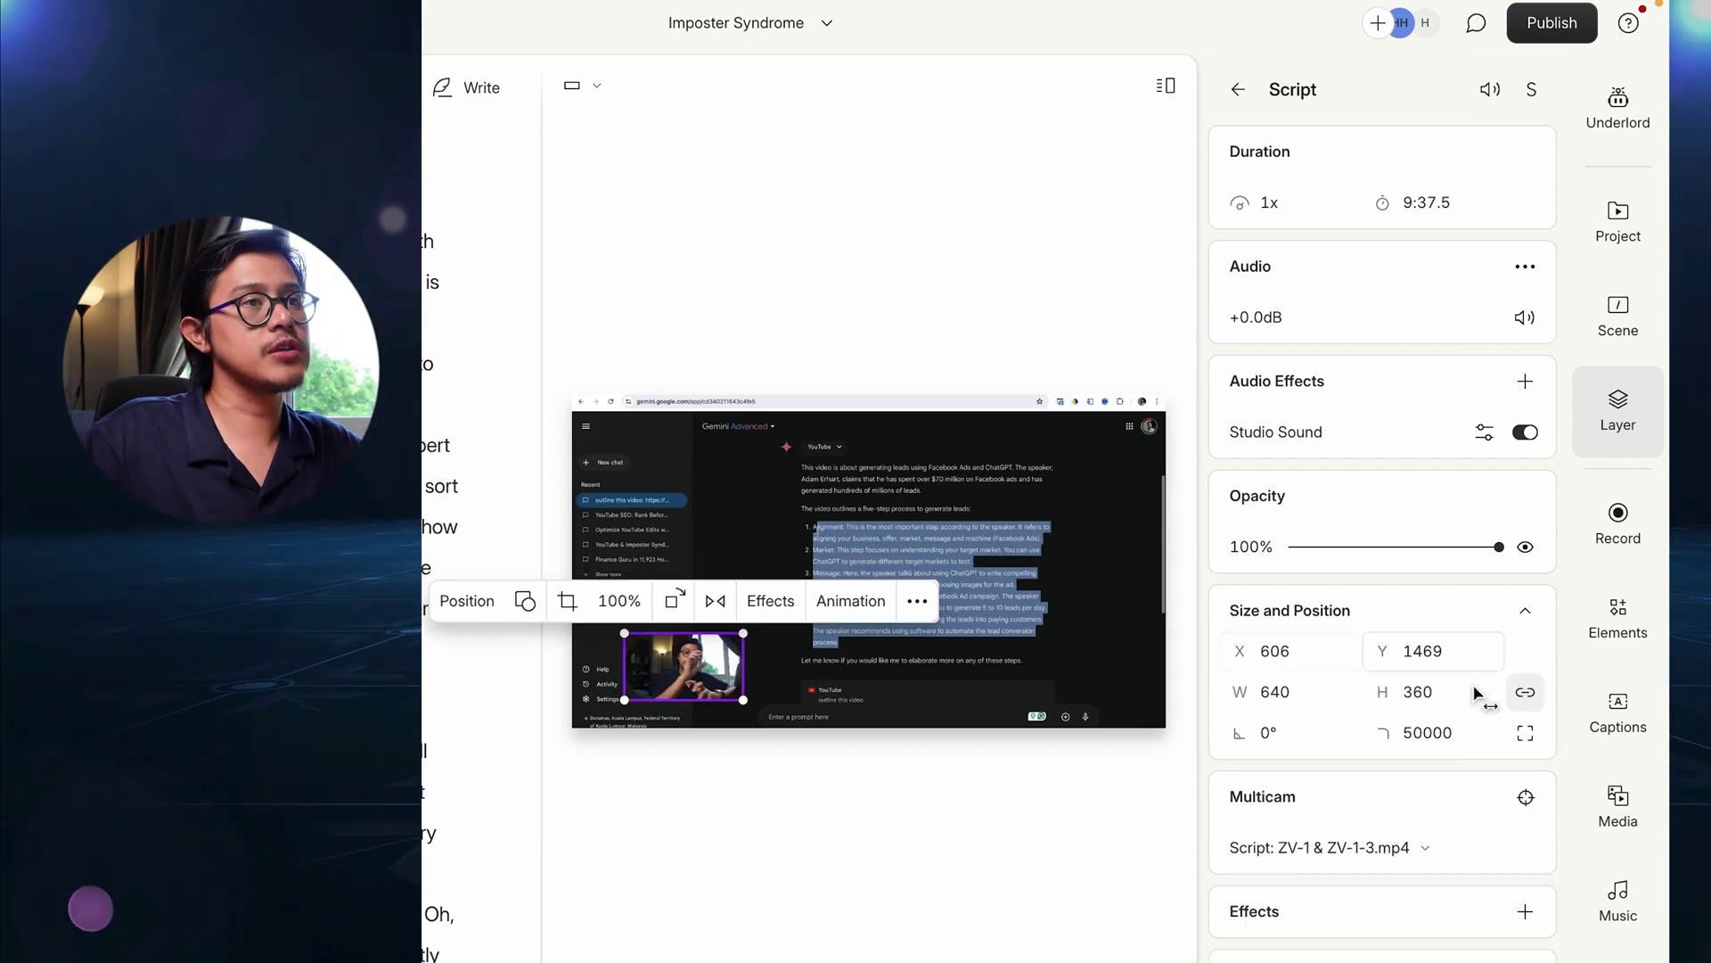
{"action": "left_click", "coordinate": [1528, 694]}
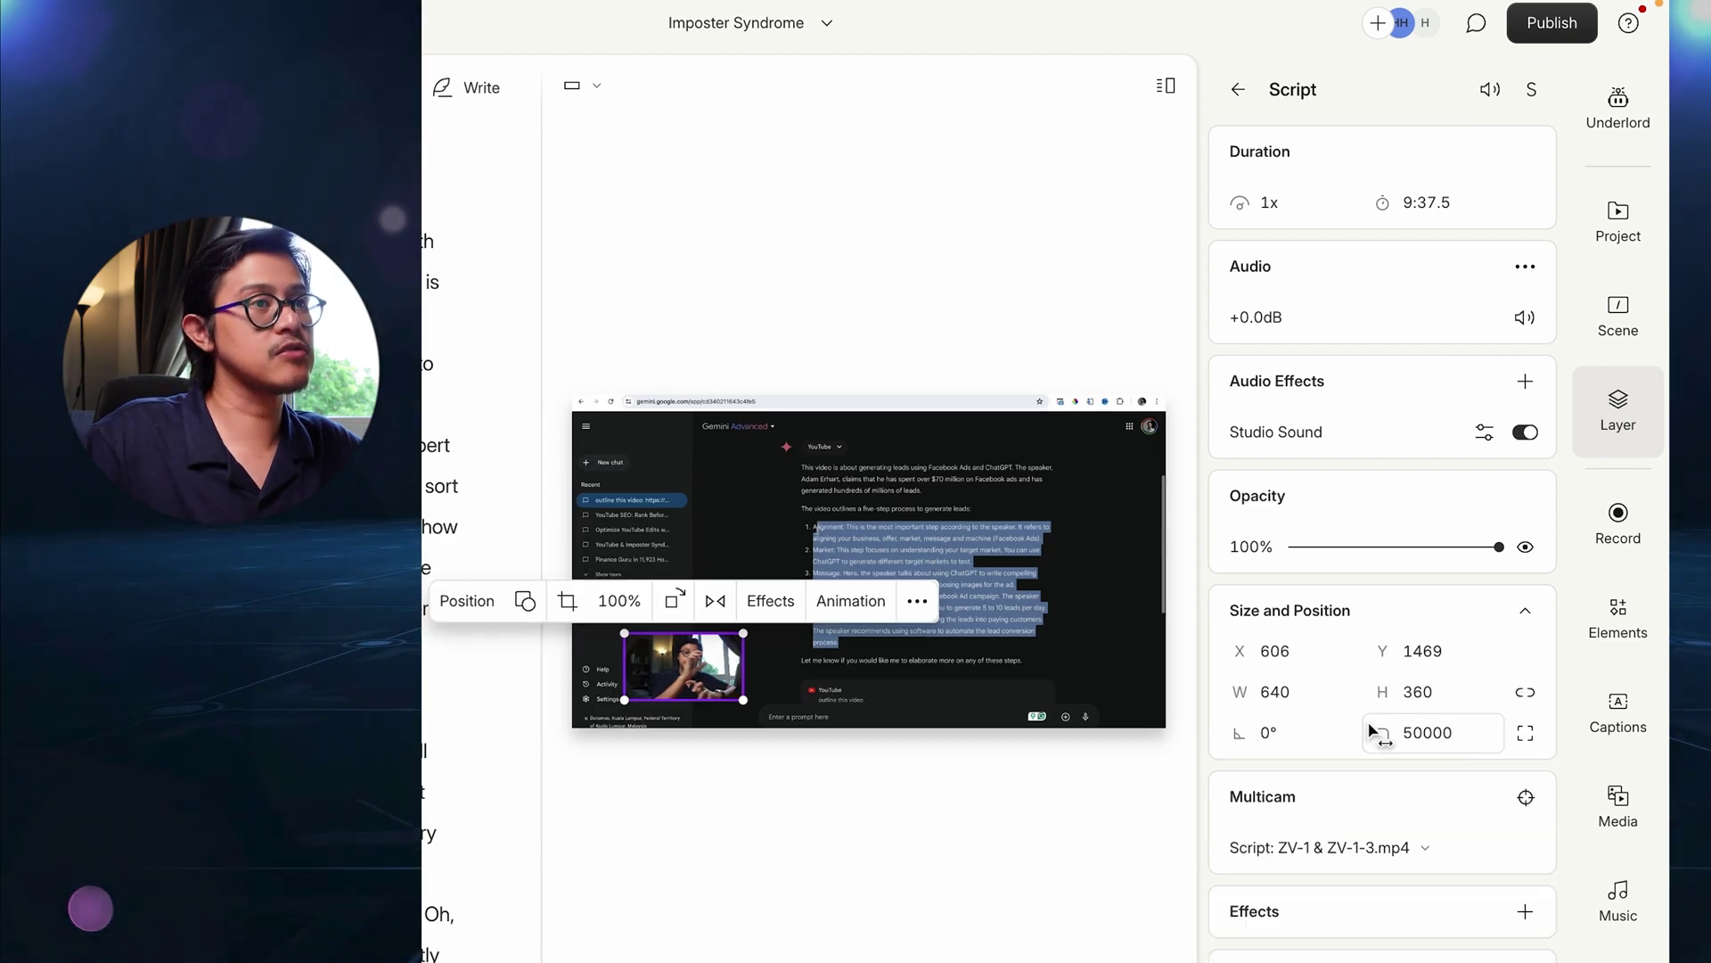
{"action": "left_click", "coordinate": [1284, 701]}
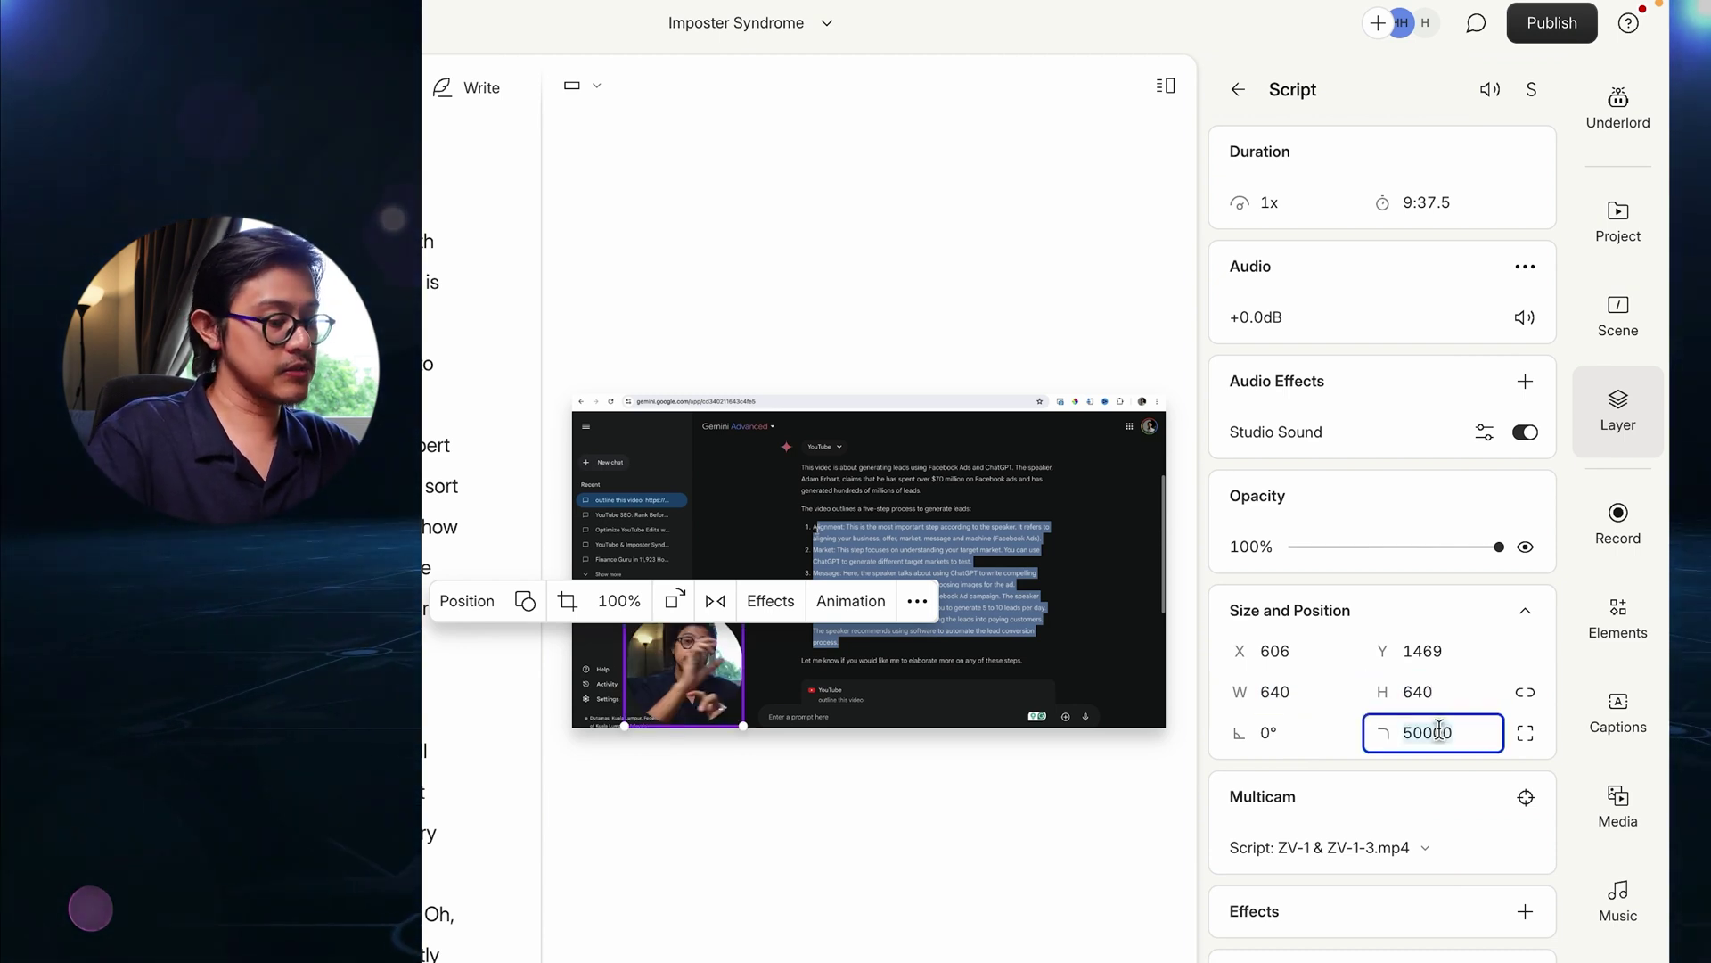
{"action": "left_click", "coordinate": [766, 881]}
{"action": "mouse_move", "coordinate": [685, 673]}
{"action": "left_mouse_down"}
{"action": "mouse_move", "coordinate": [672, 640]}
{"action": "mouse_move", "coordinate": [744, 651]}
{"action": "mouse_move", "coordinate": [693, 650]}
{"action": "left_mouse_up"}
{"action": "left_click", "coordinate": [844, 820]}
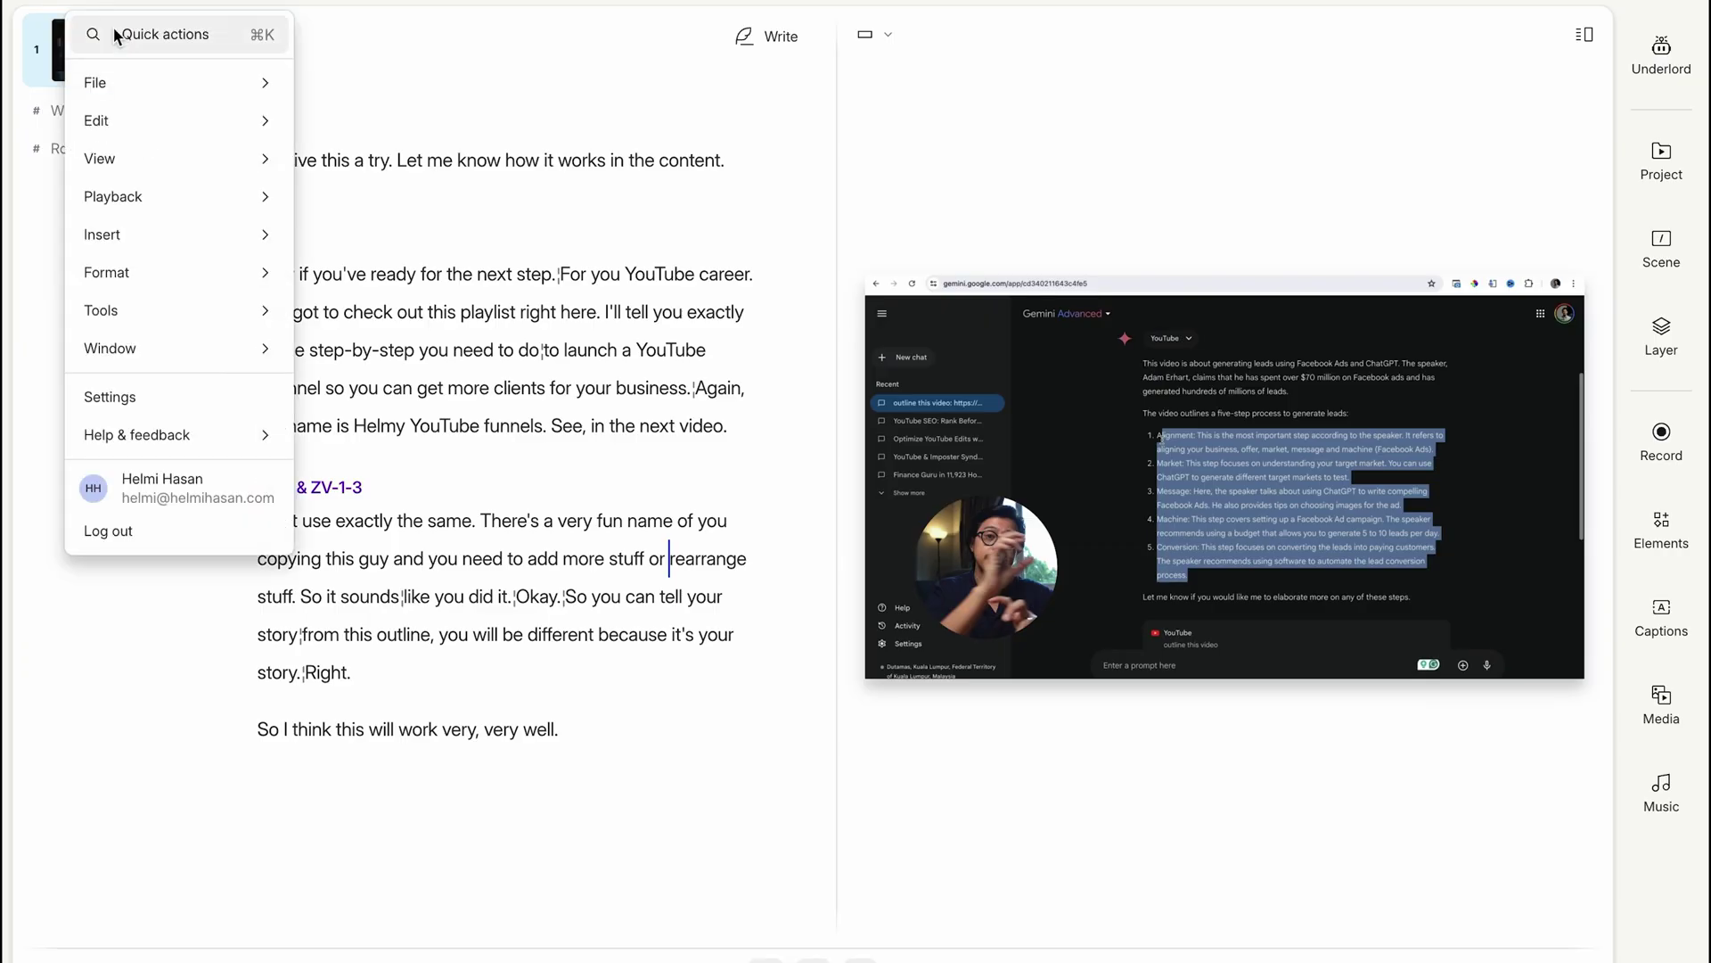
- Generate a YouTube description with chapter timestamps via Underlord and select its text
{"action": "left_click", "coordinate": [115, 27]}
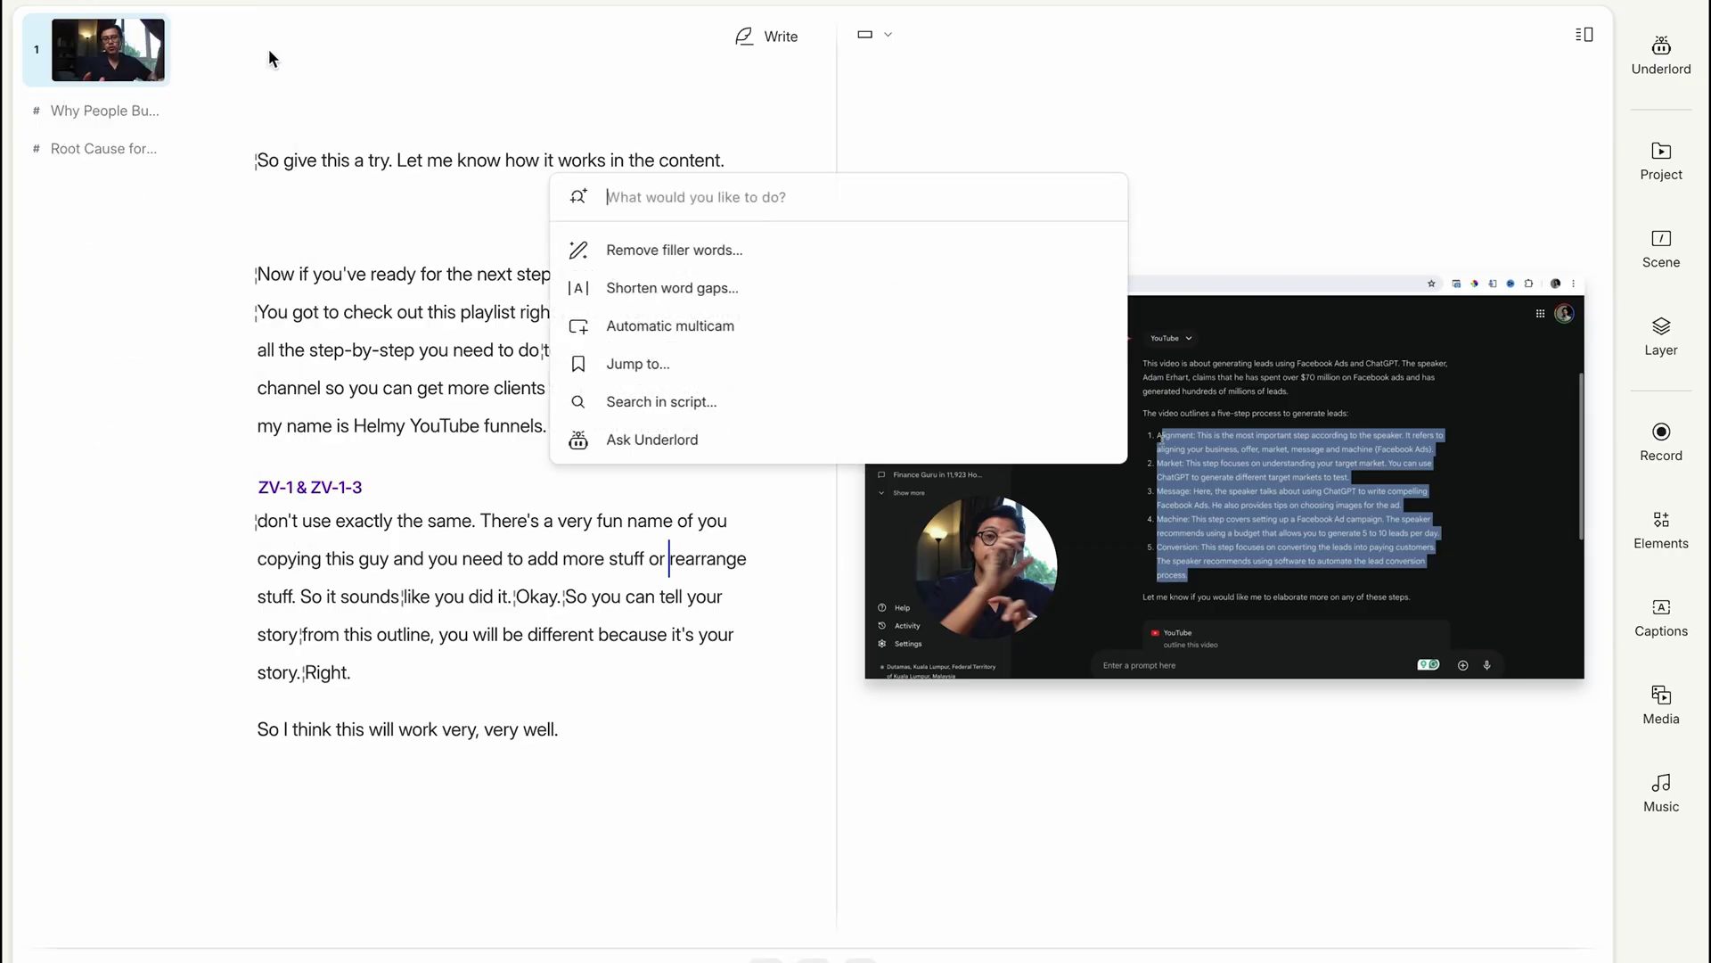
{"action": "type", "text": "YouT"}
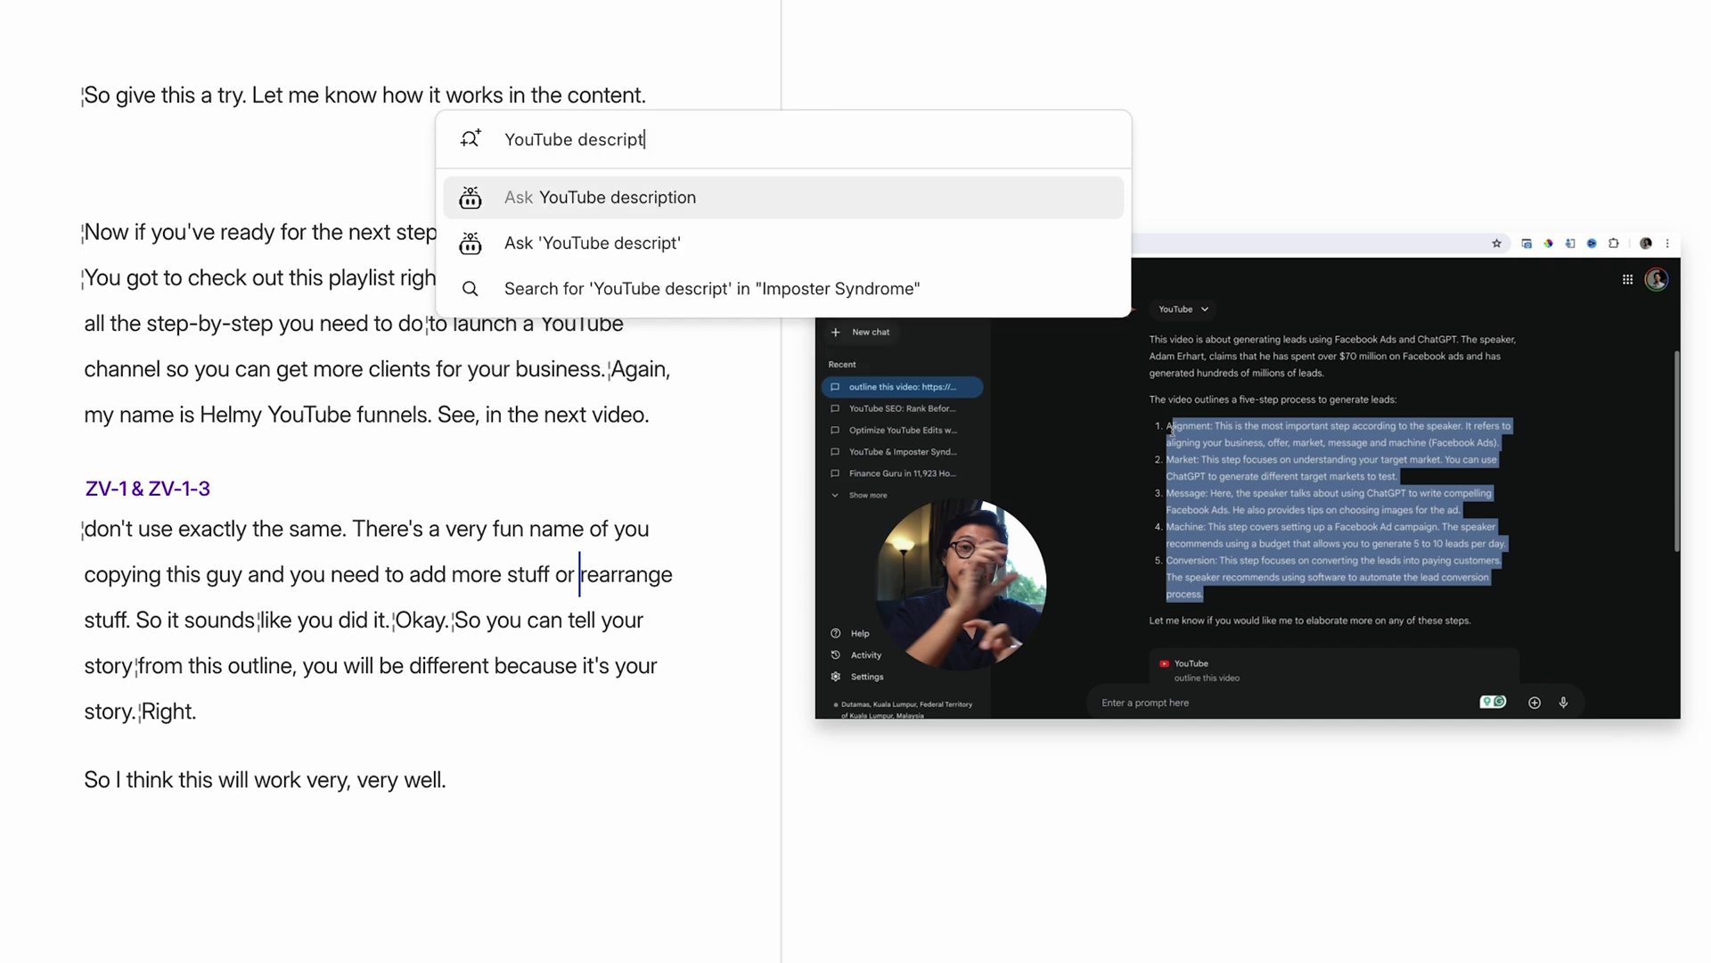
{"action": "type", "text": "ube descript"}
{"action": "left_click", "coordinate": [668, 199]}
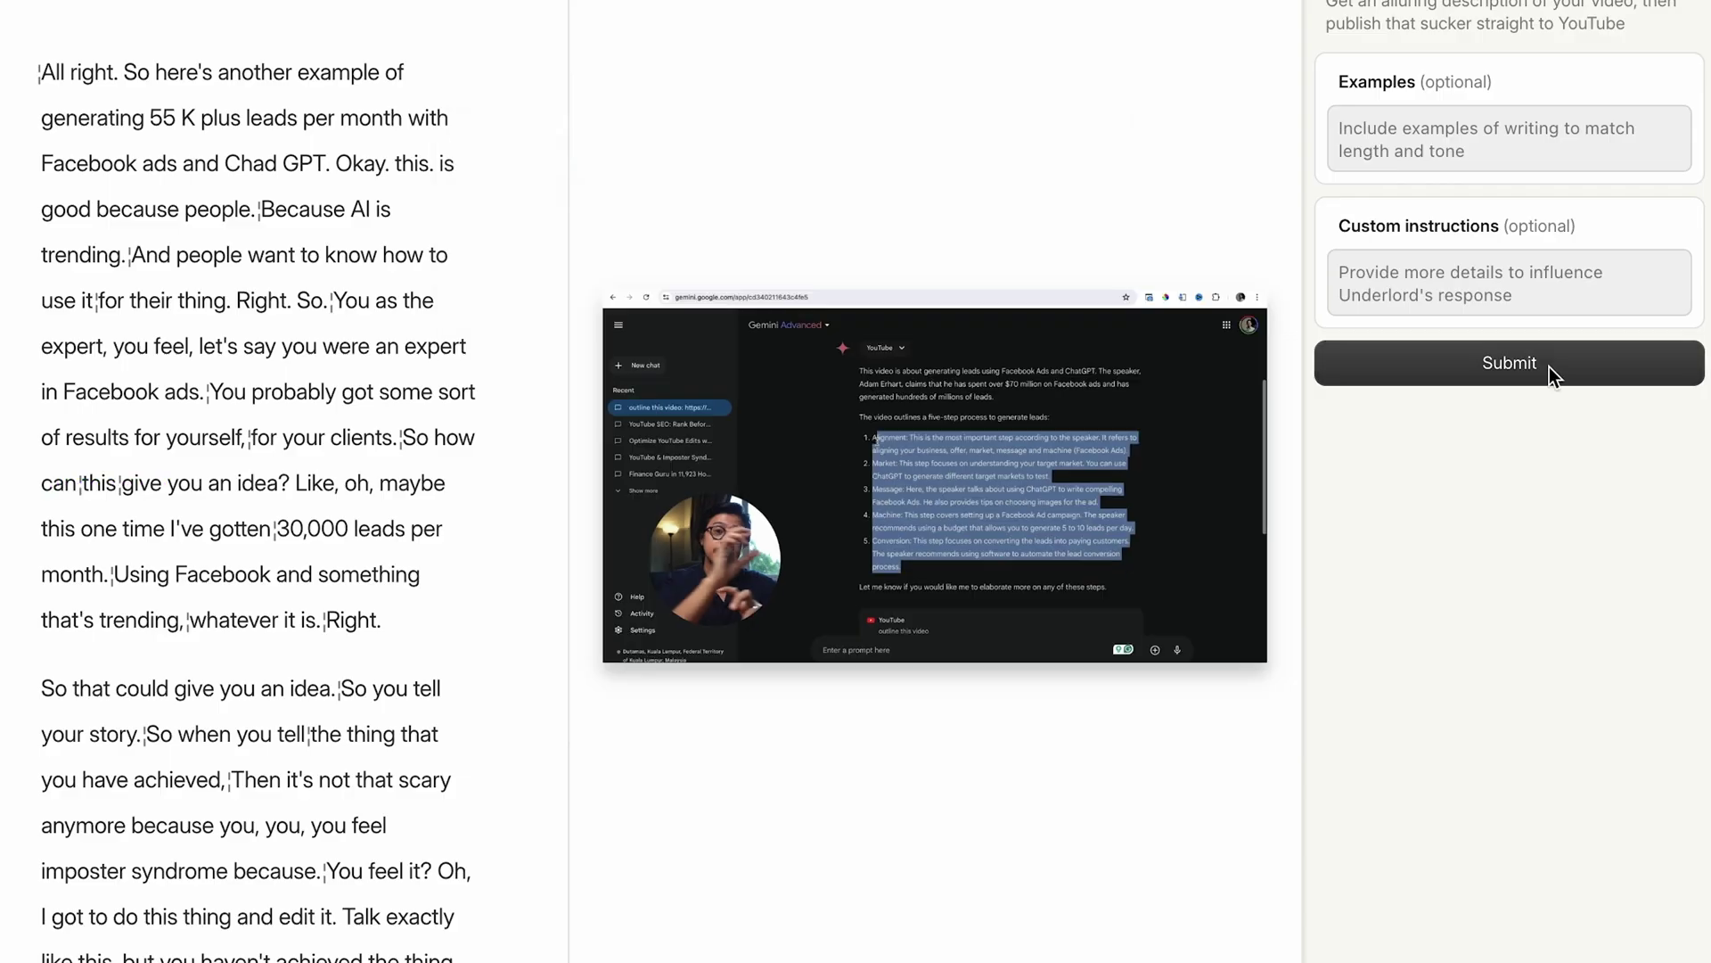
{"action": "left_click", "coordinate": [1449, 370]}
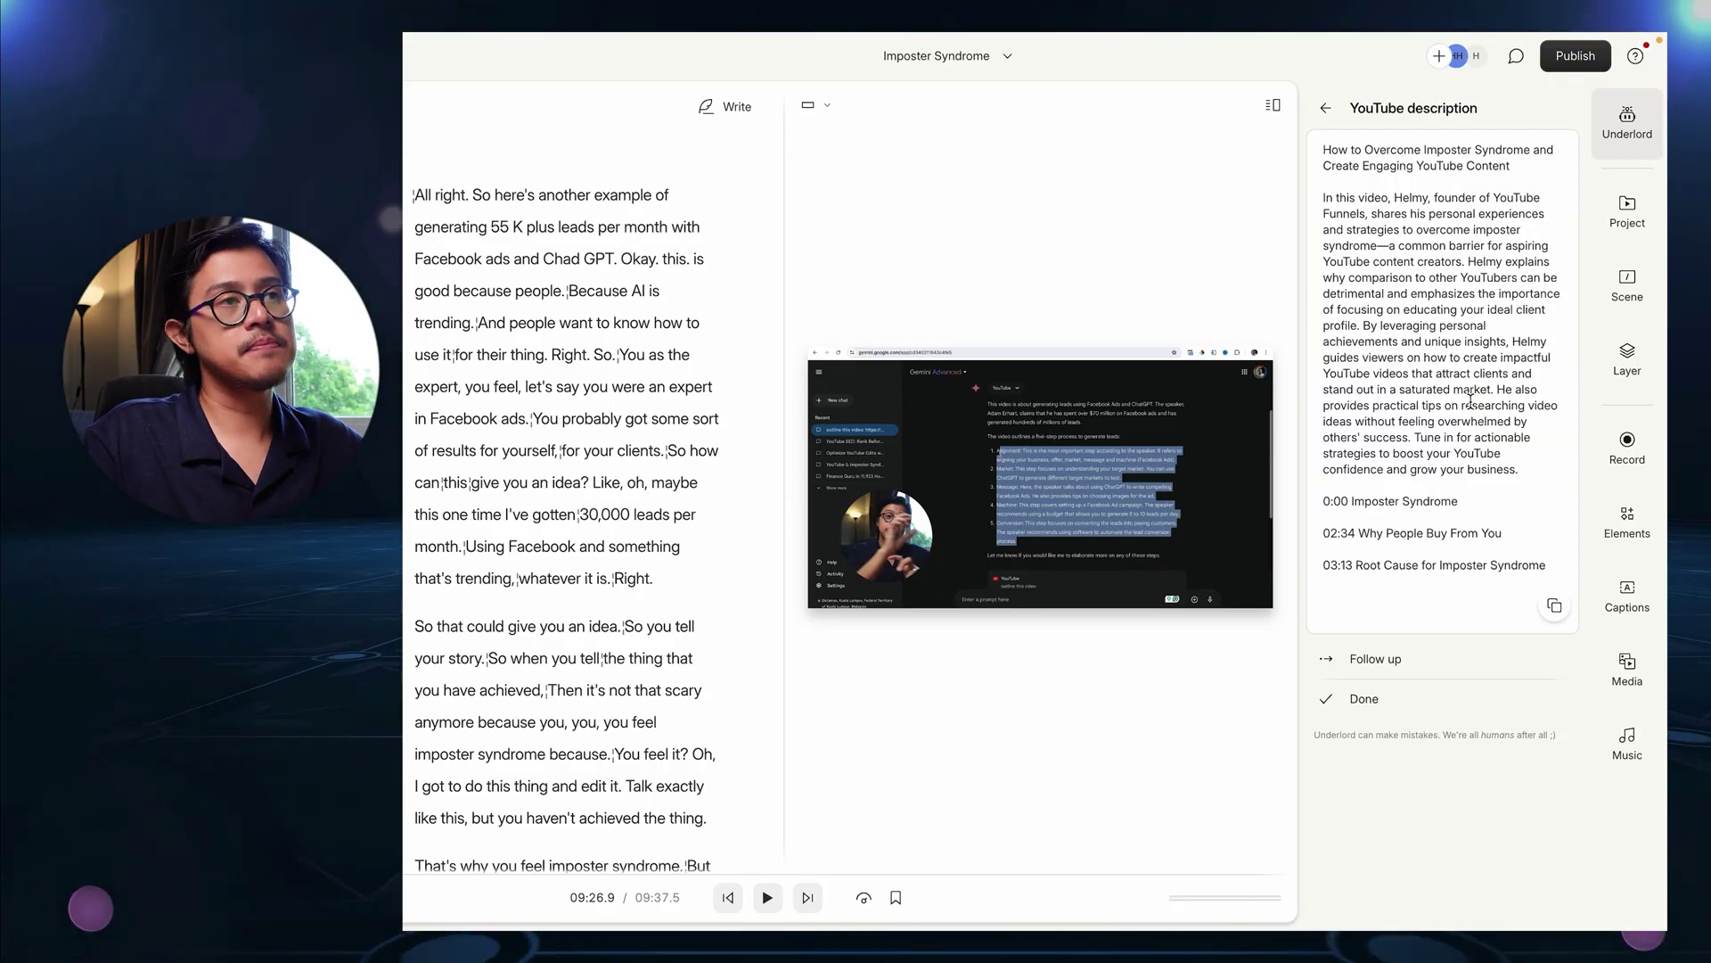
{"action": "left_click_drag", "start_coordinate": [1323, 196], "coordinate": [1491, 485]}
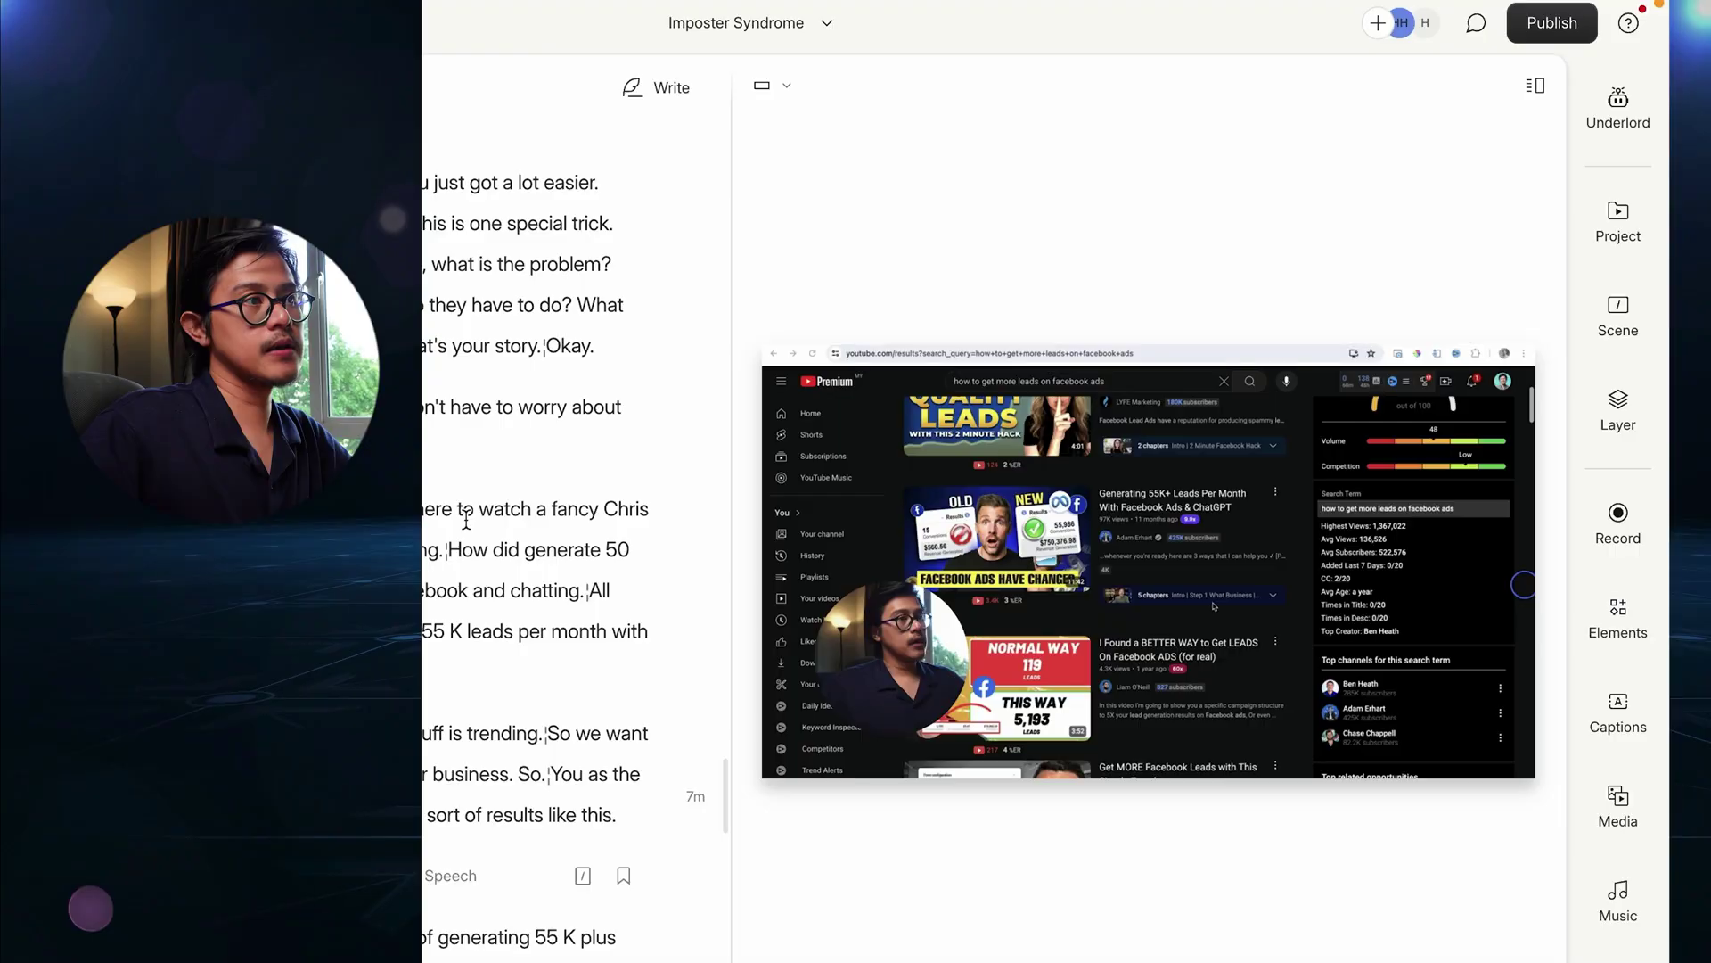
- Publish as a public 1080p web link and download it as Imposter Syndrome.mp4
{"action": "scroll", "coordinate": [465, 522], "scroll_direction": "up", "scroll_amount": 10}
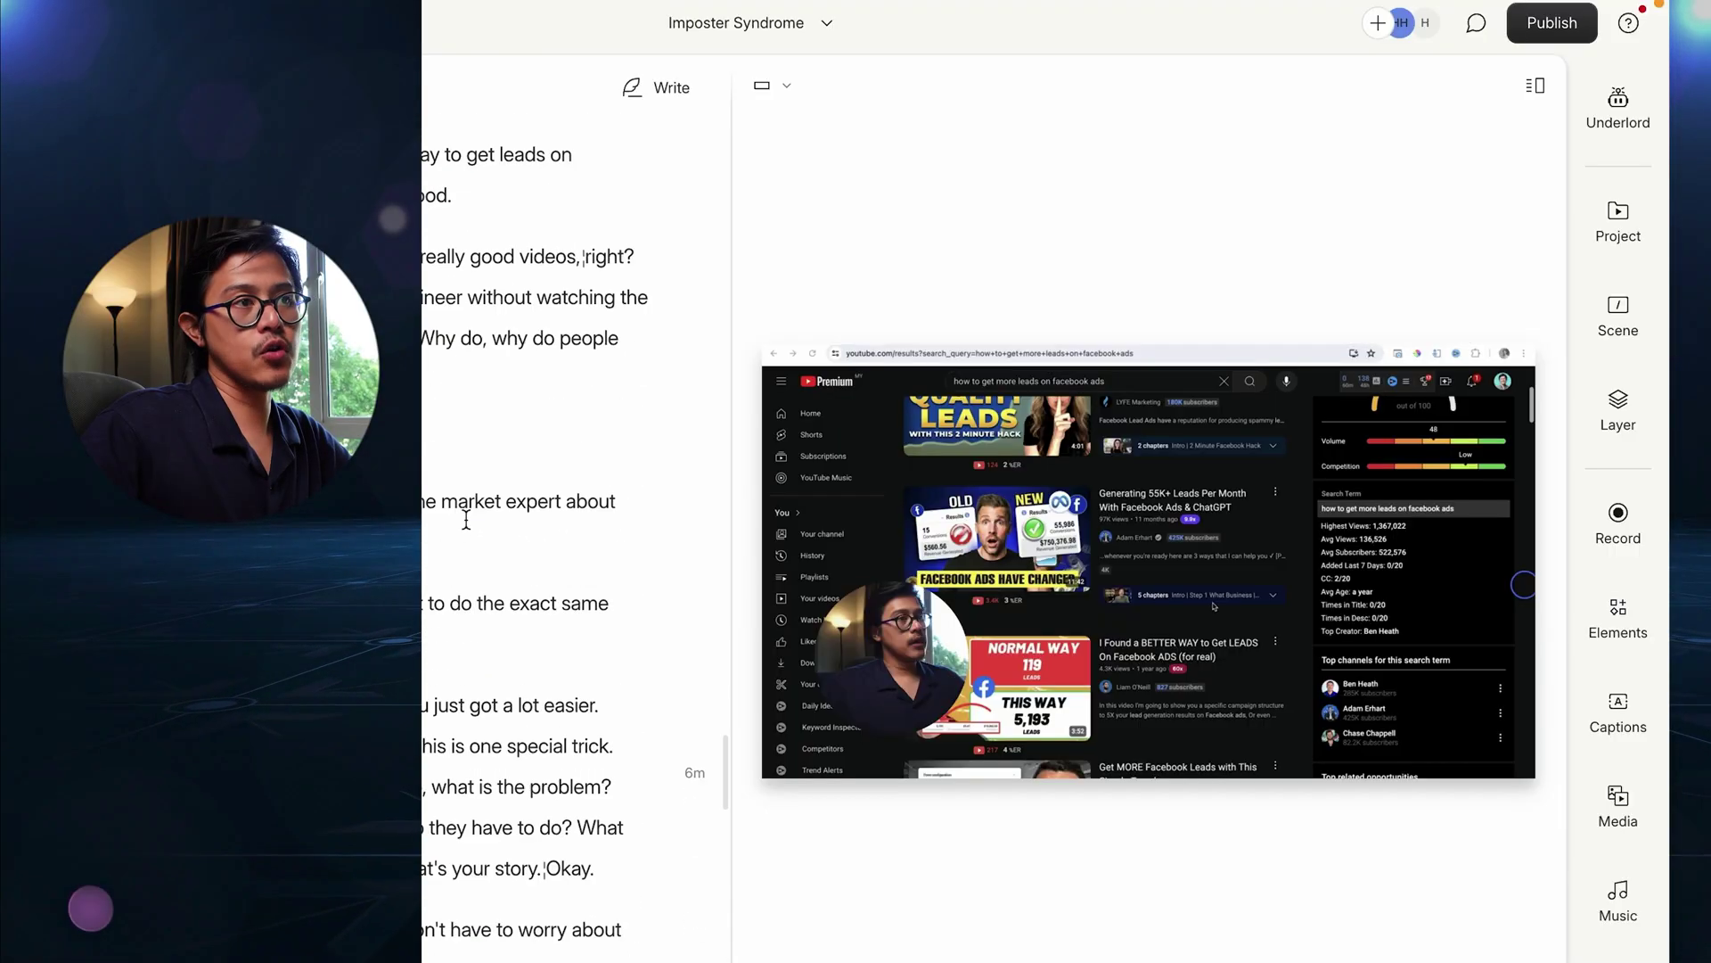
{"action": "left_click", "coordinate": [1581, 27]}
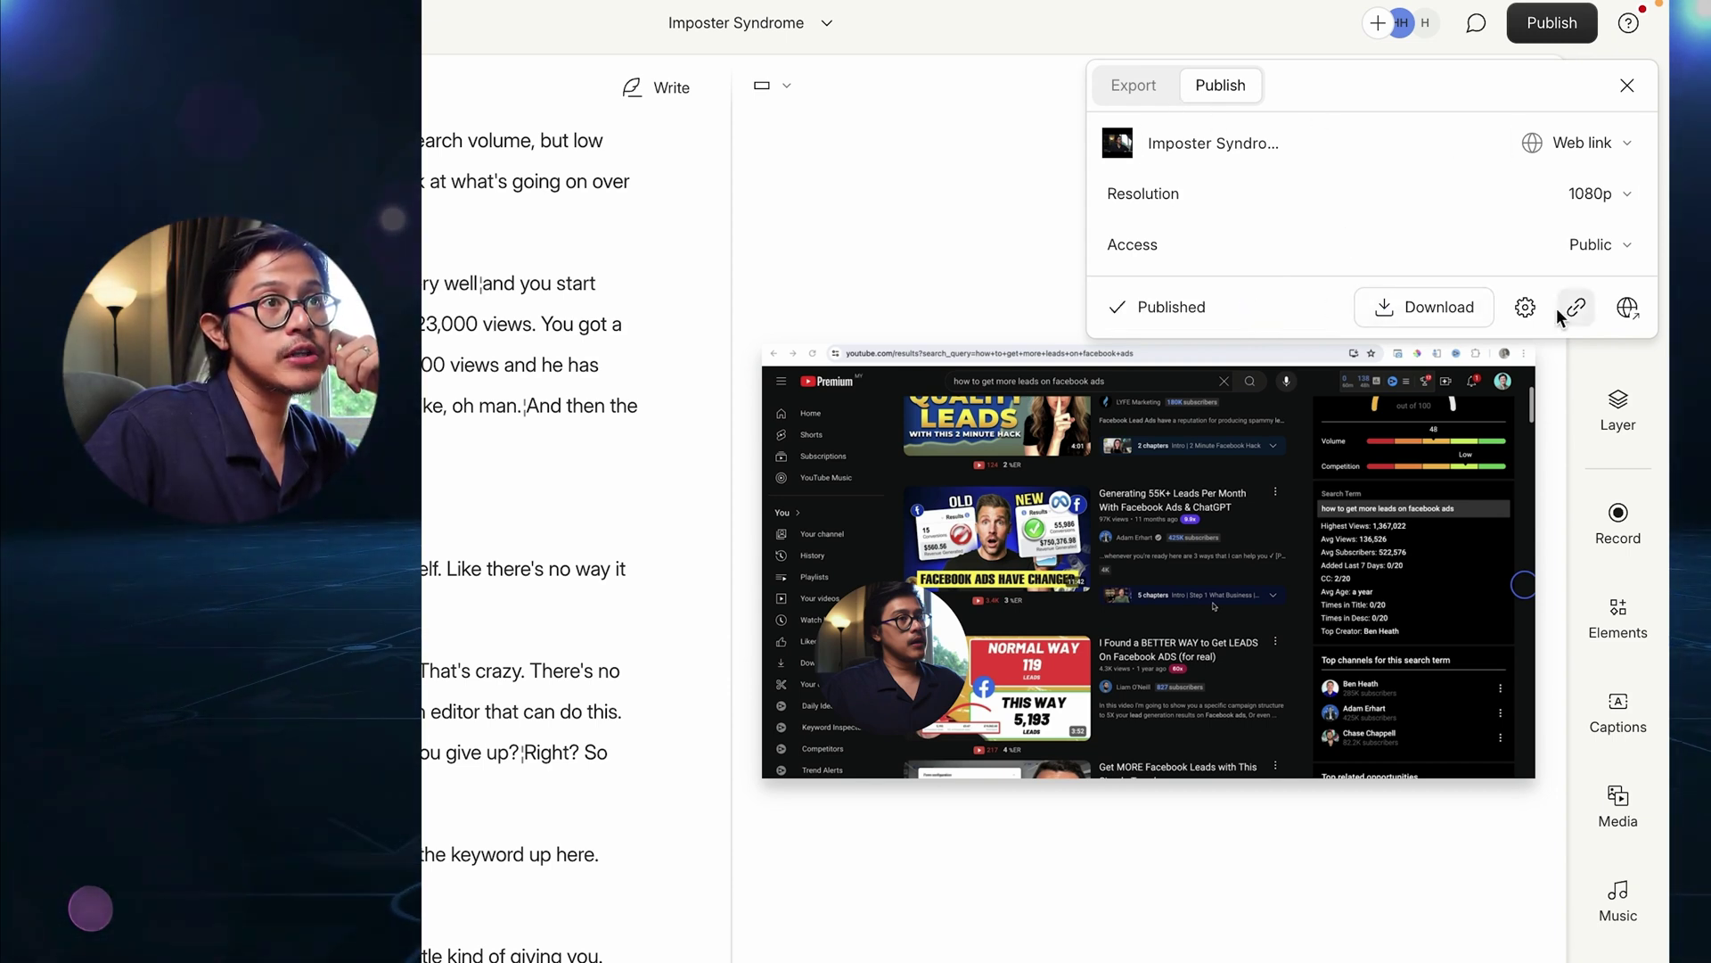
{"action": "left_click", "coordinate": [1447, 307]}
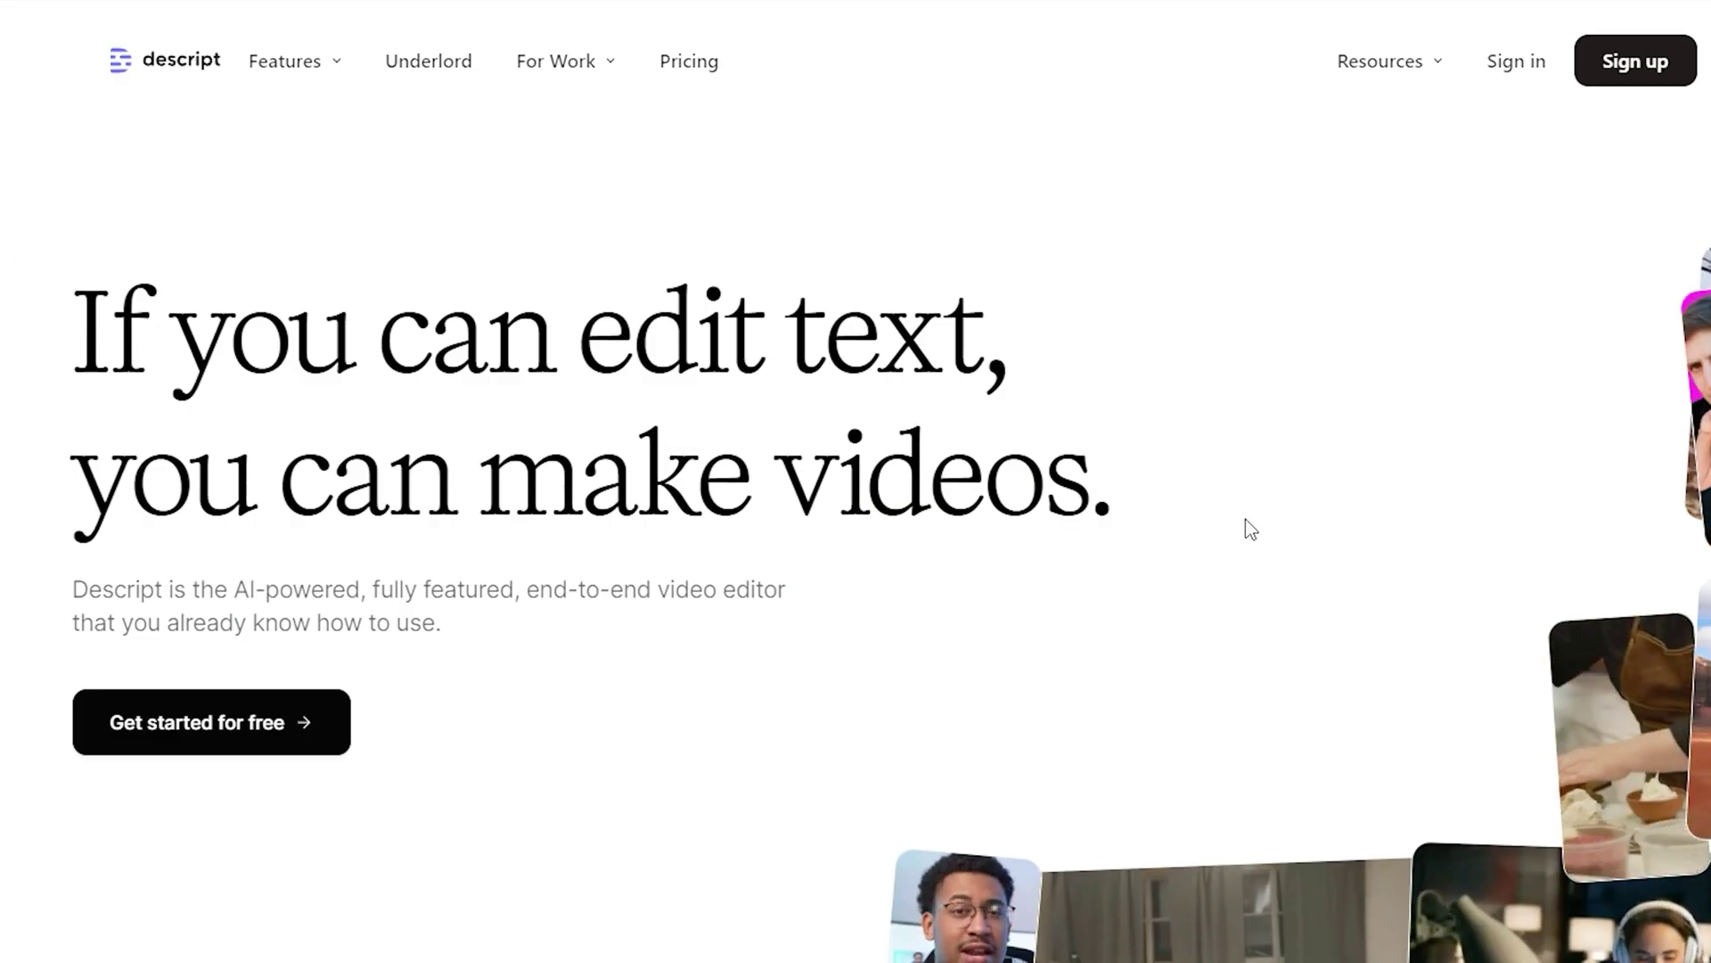
{"action": "scroll", "coordinate": [1248, 524], "scroll_direction": "down", "scroll_amount": 5}
{"action": "scroll", "coordinate": [1246, 521], "scroll_direction": "down", "scroll_amount": 10}
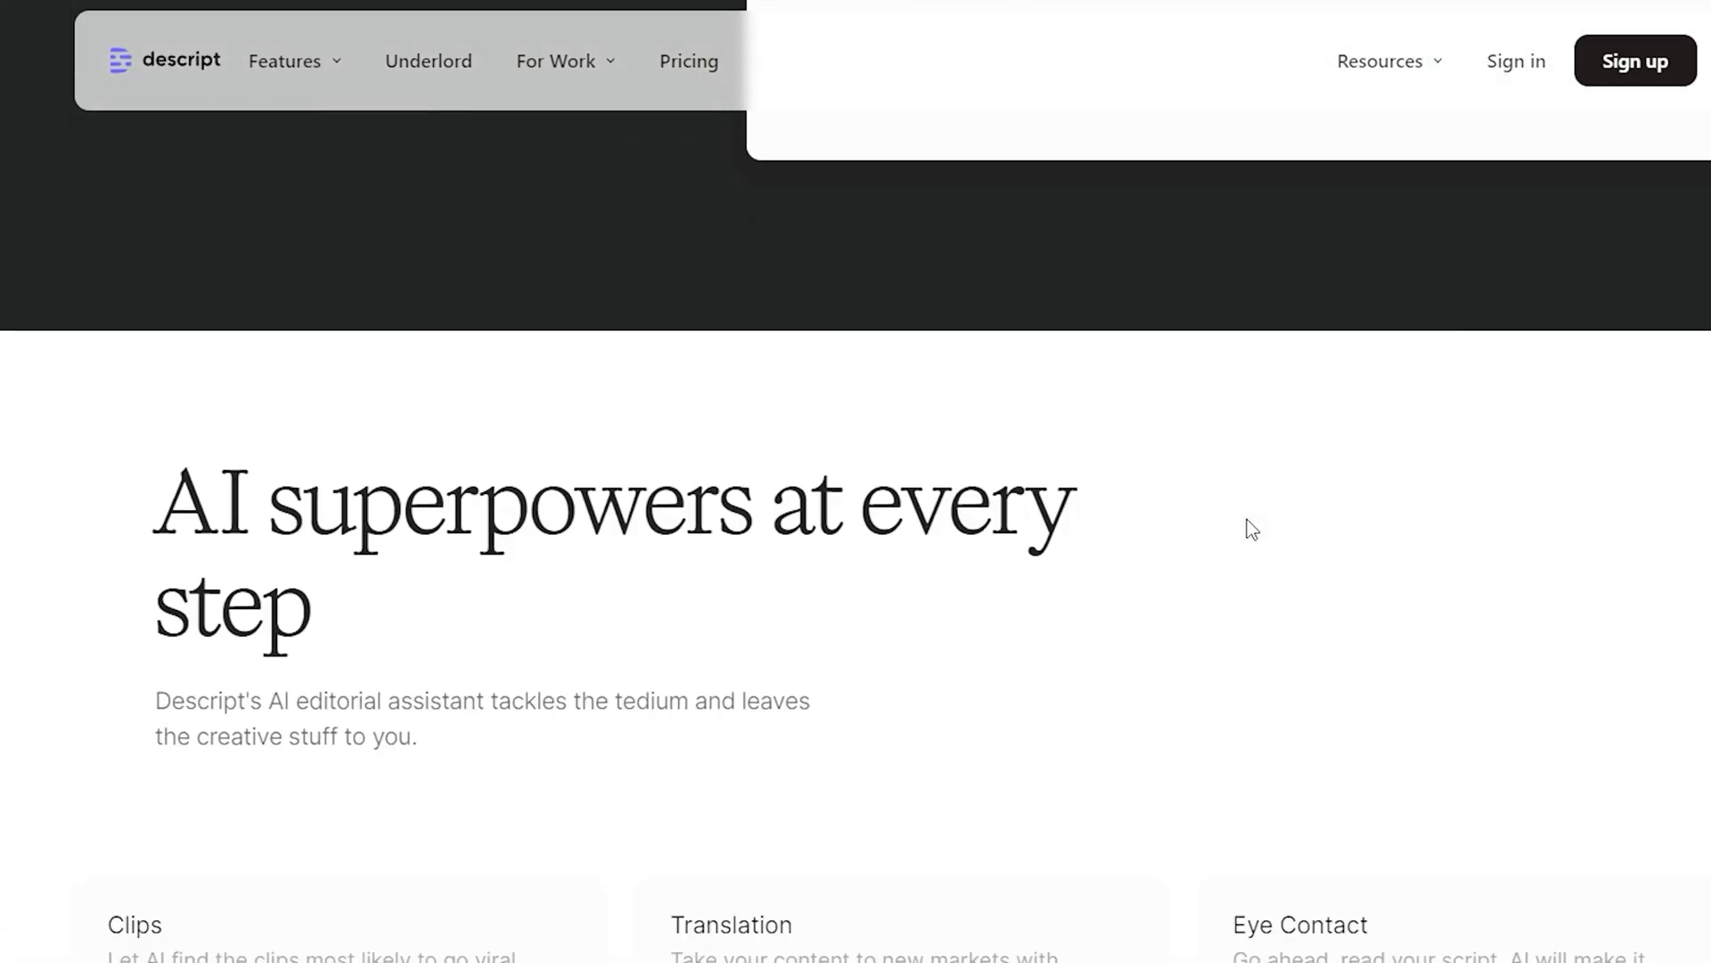